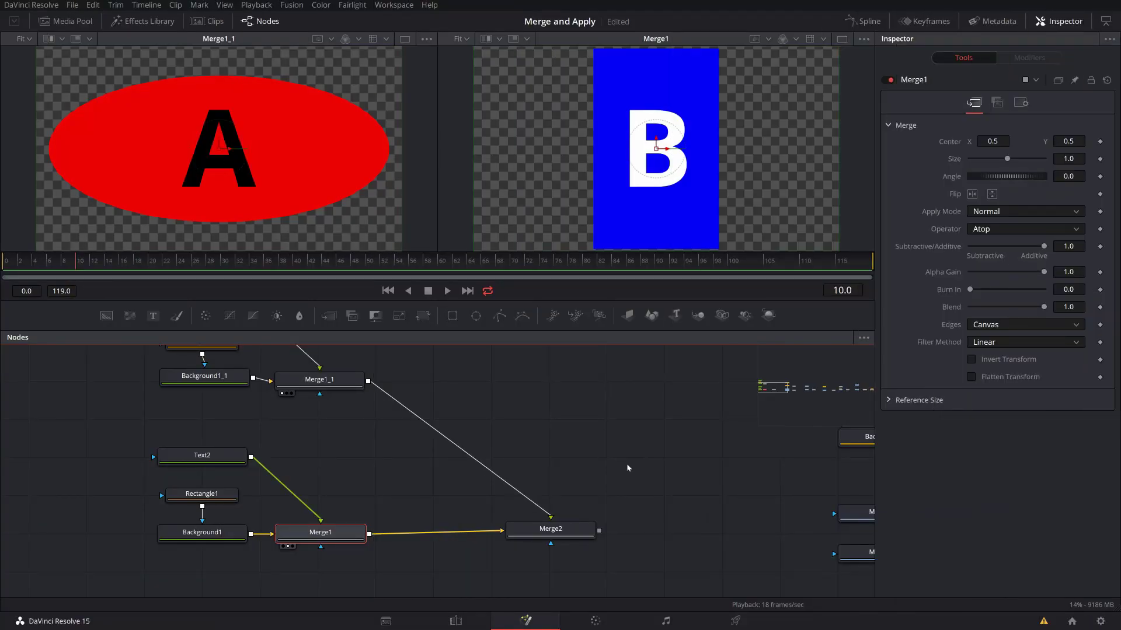
# - Load Merge2 into the right viewer to see the red A ellipse over the blue B bar
pyautogui.click(575, 531)
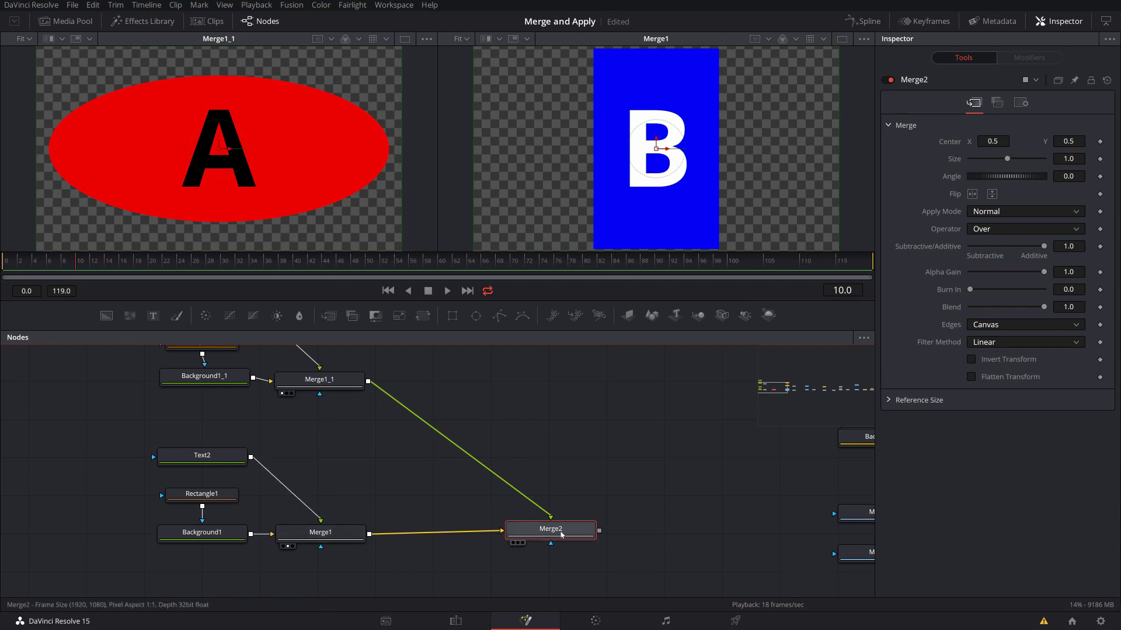
pyautogui.press('2')
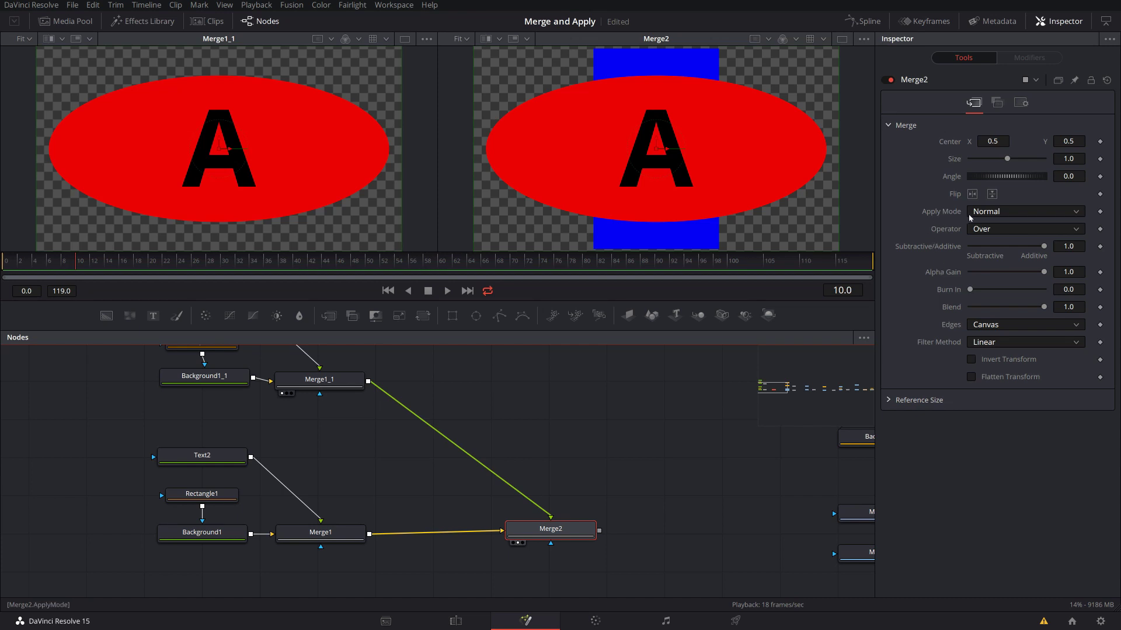
pyautogui.click(1020, 214)
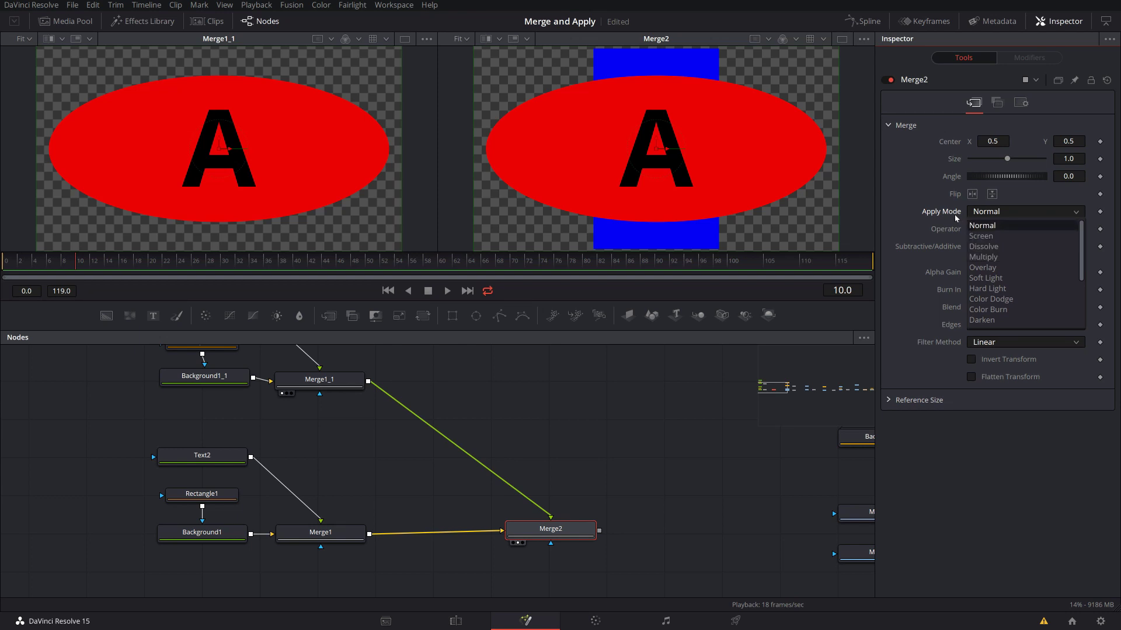
pyautogui.click(949, 217)
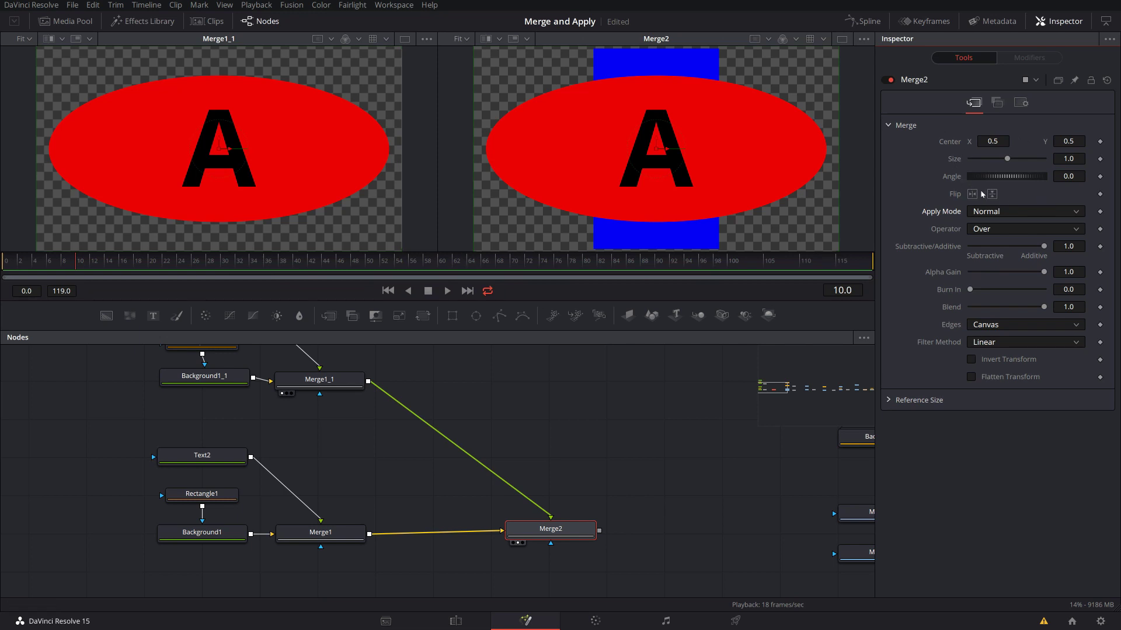
pyautogui.moveTo(1007, 160); pyautogui.dragTo(1009, 189)
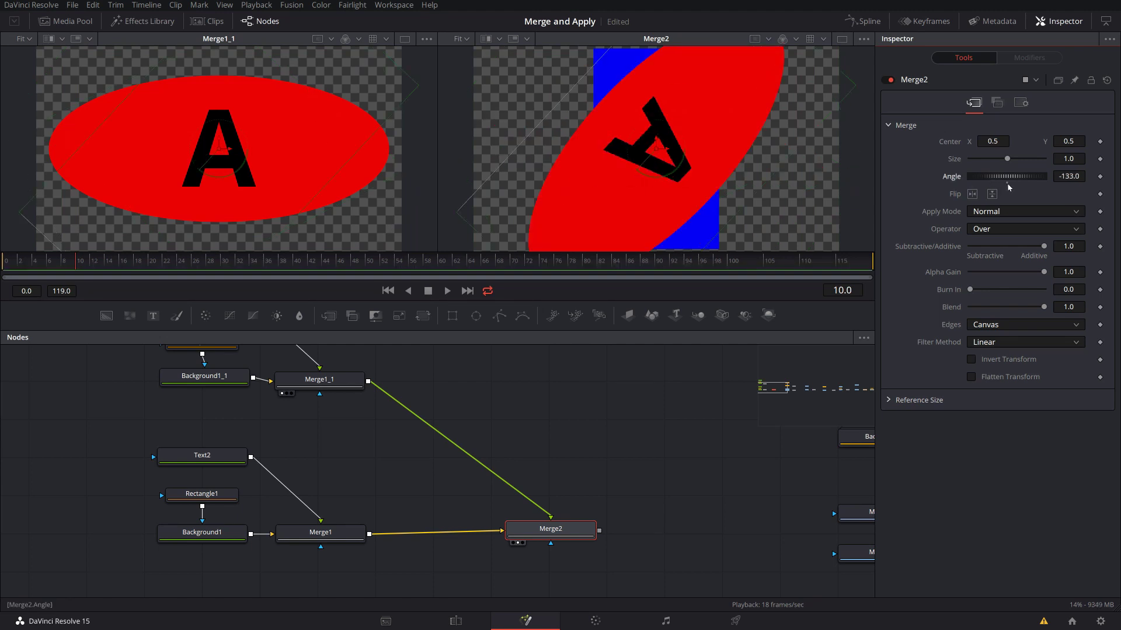
pyautogui.doubleClick(1007, 176)
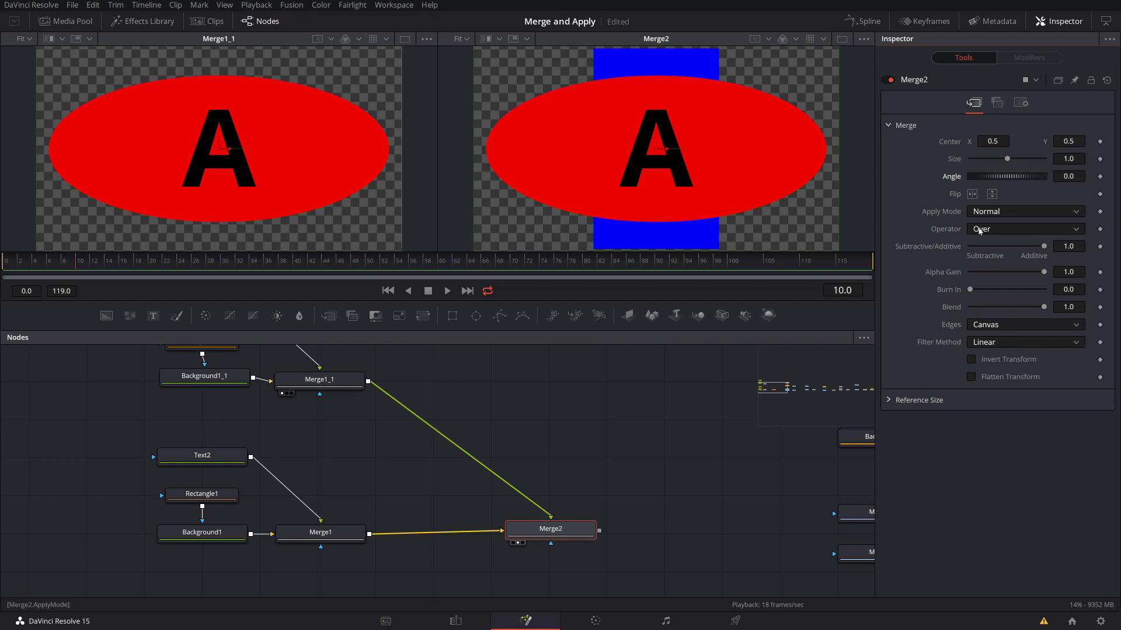
pyautogui.click(989, 343)
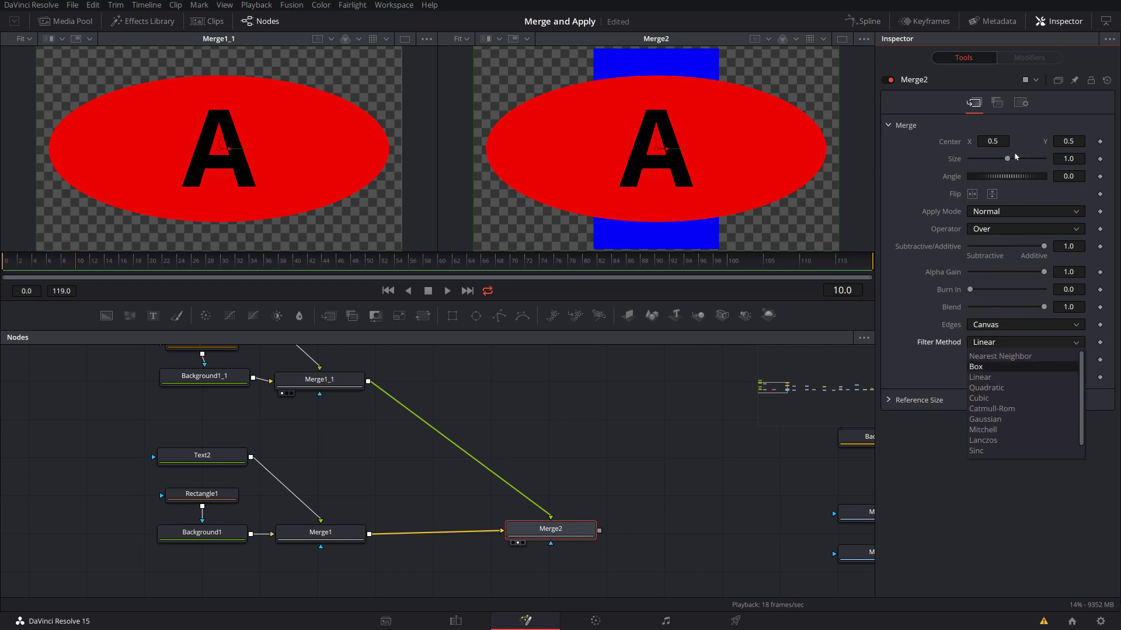
pyautogui.click(923, 330)
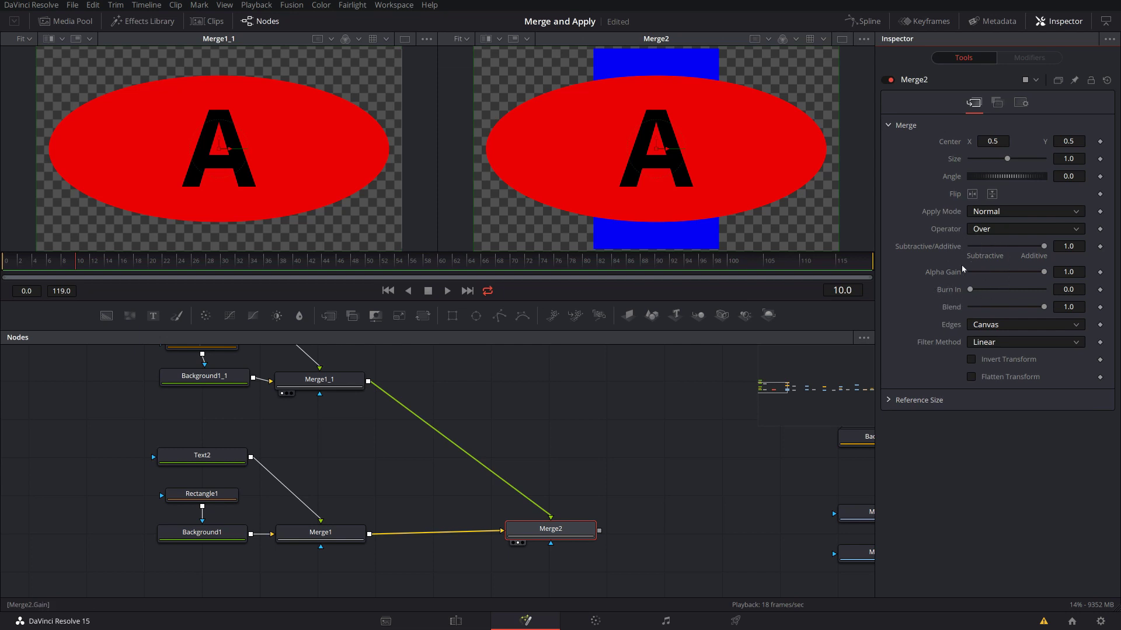
# - Set Merge2's operator to In, then test Background1_1's alpha and restore full opacity
pyautogui.click(995, 230)
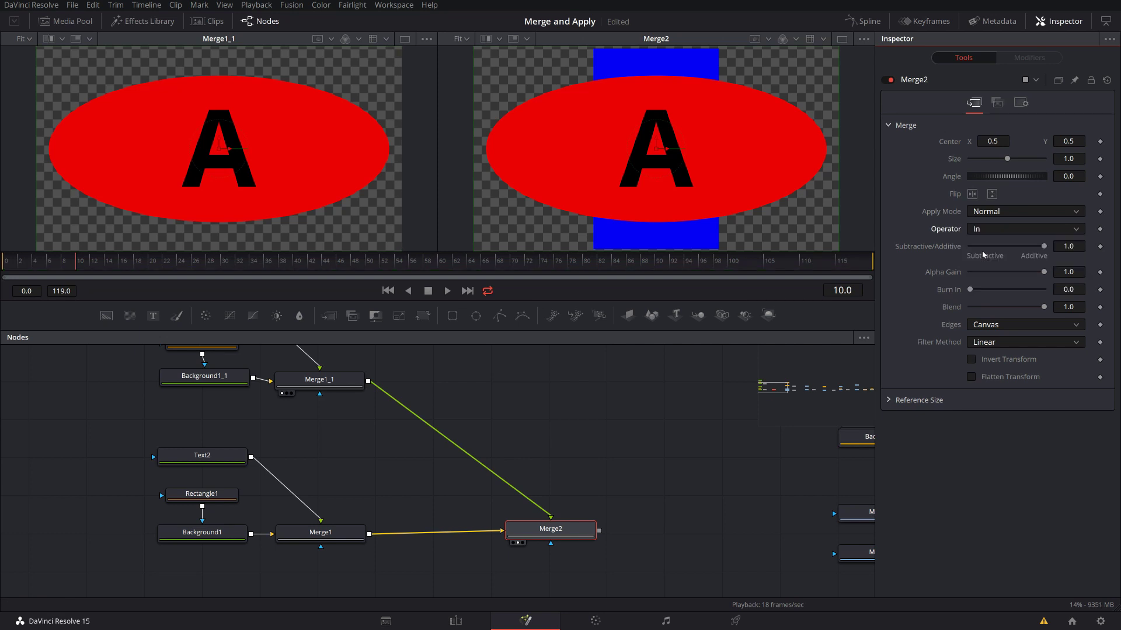
pyautogui.click(983, 255)
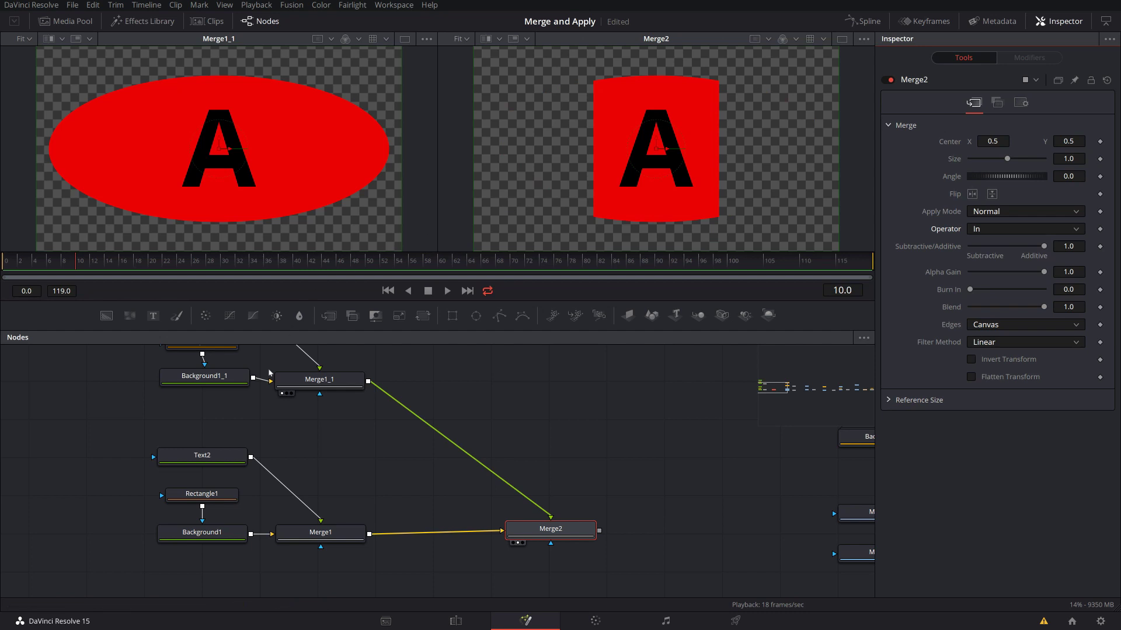
pyautogui.click(204, 376)
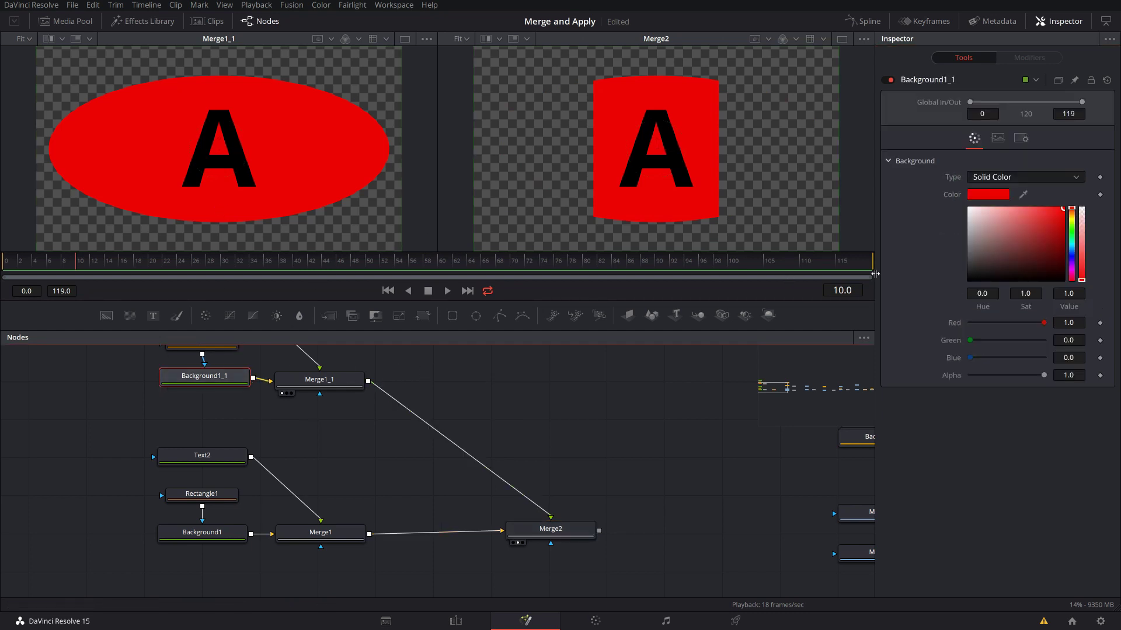
pyautogui.moveTo(1043, 377); pyautogui.dragTo(1011, 377)
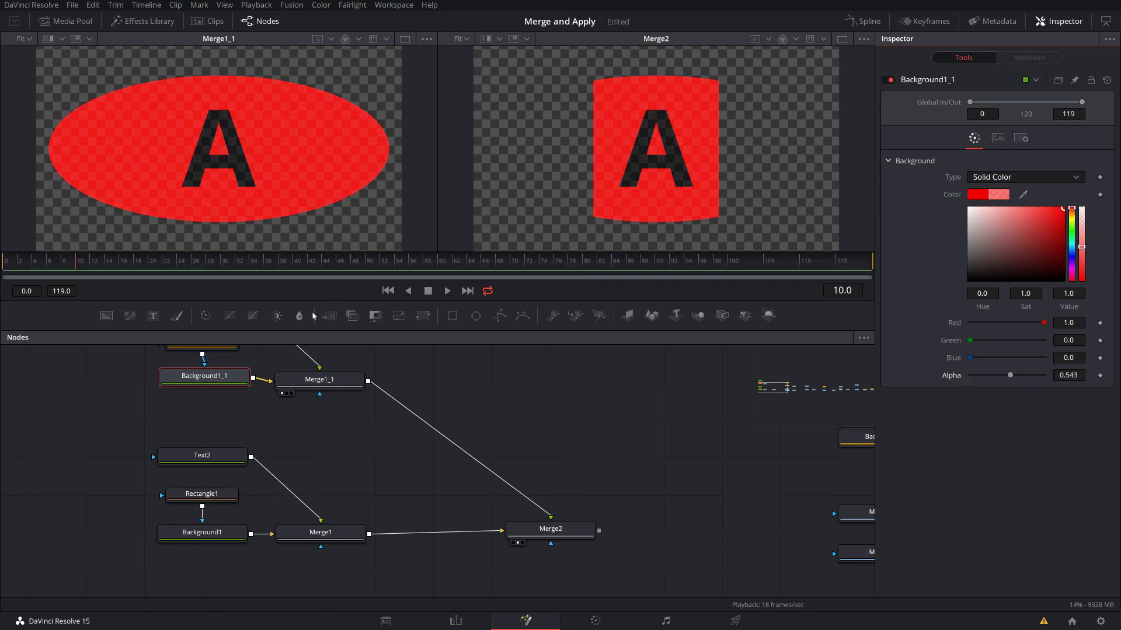
pyautogui.moveTo(1010, 374); pyautogui.dragTo(1048, 375)
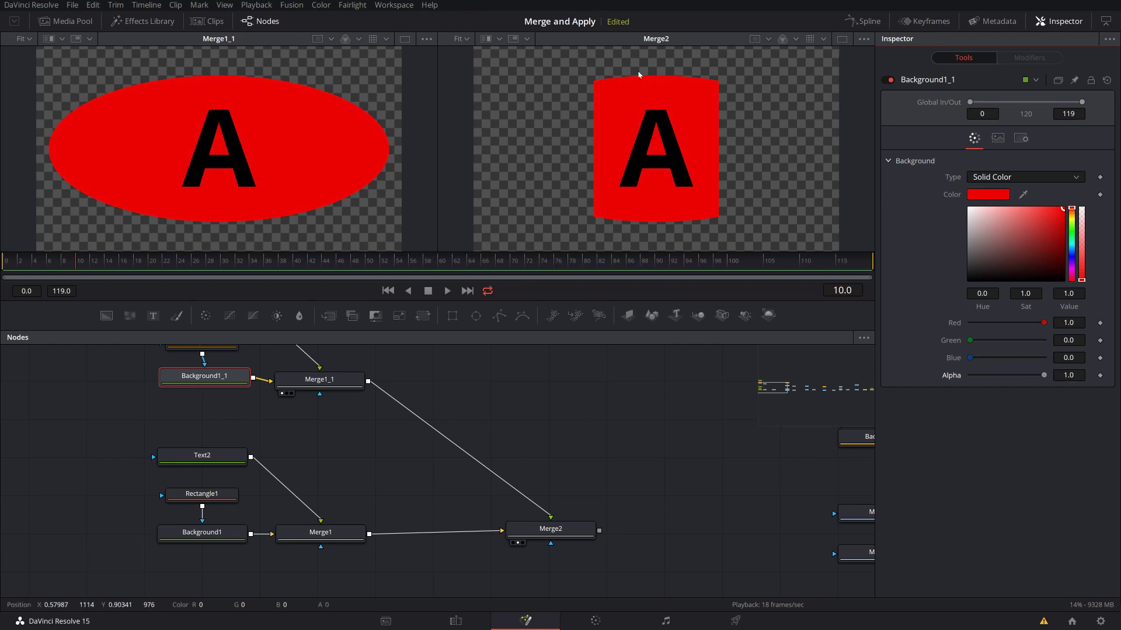
# - Reselect Merge2 and switch its operator to Atop
pyautogui.click(550, 529)
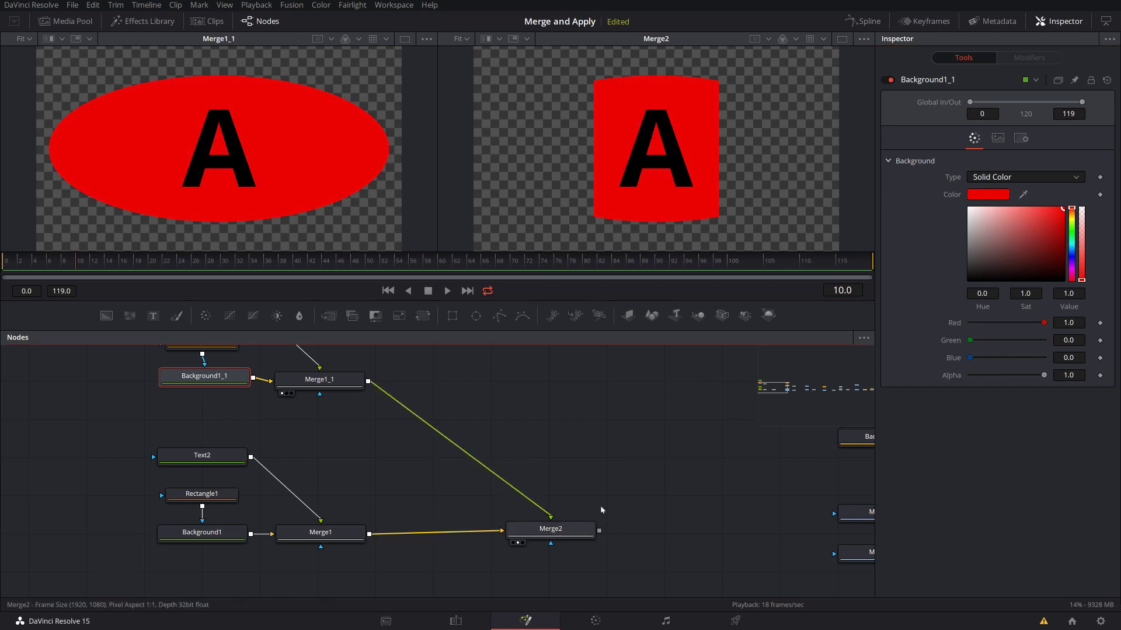
pyautogui.click(1026, 231)
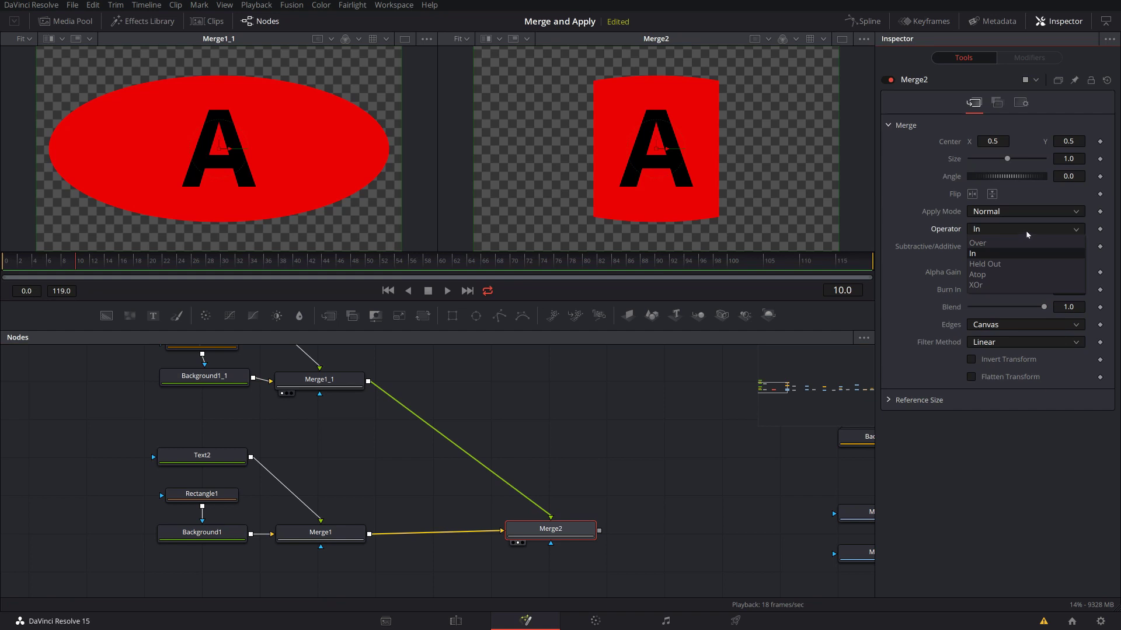
pyautogui.click(983, 275)
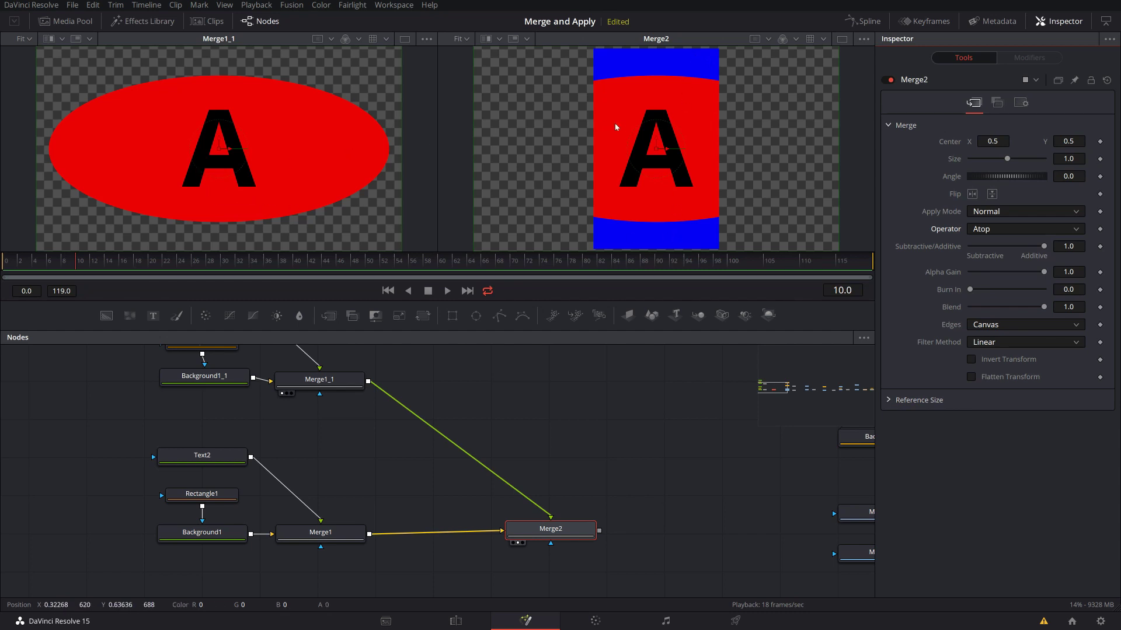
# - Try Merge2's Held Out and XOr operators, then set it back to Over
pyautogui.click(1004, 229)
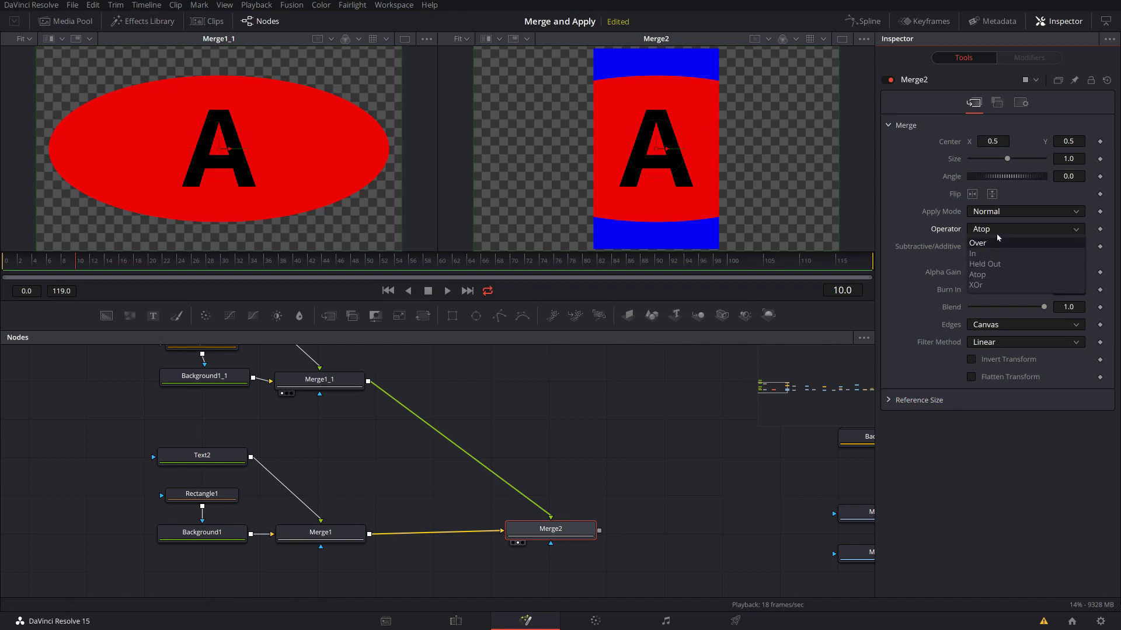
pyautogui.click(985, 264)
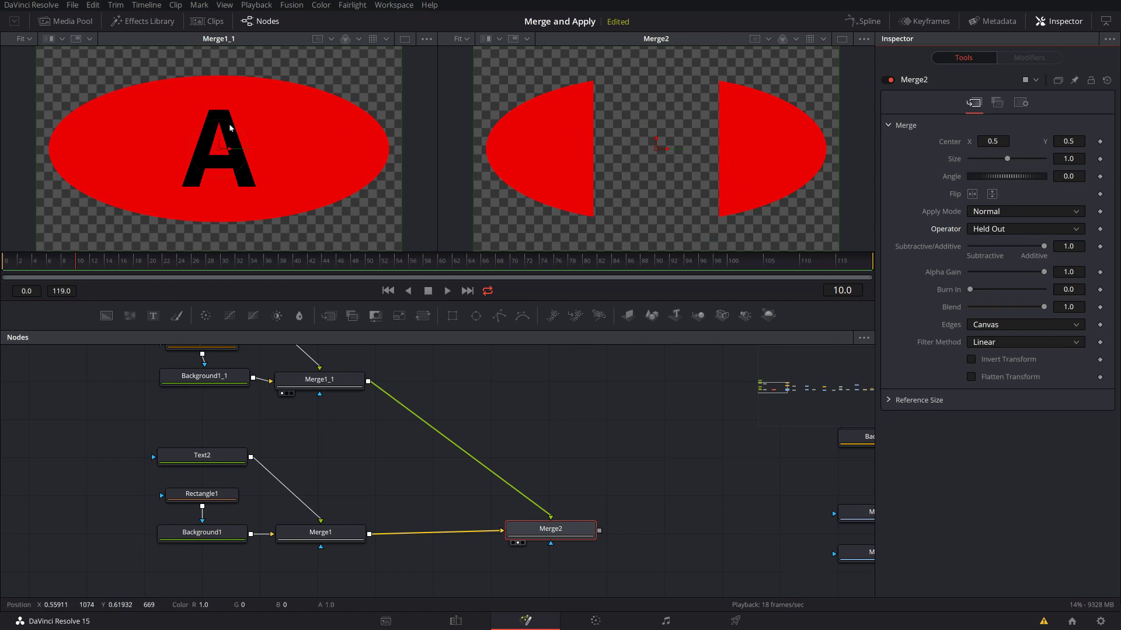
pyautogui.click(1010, 229)
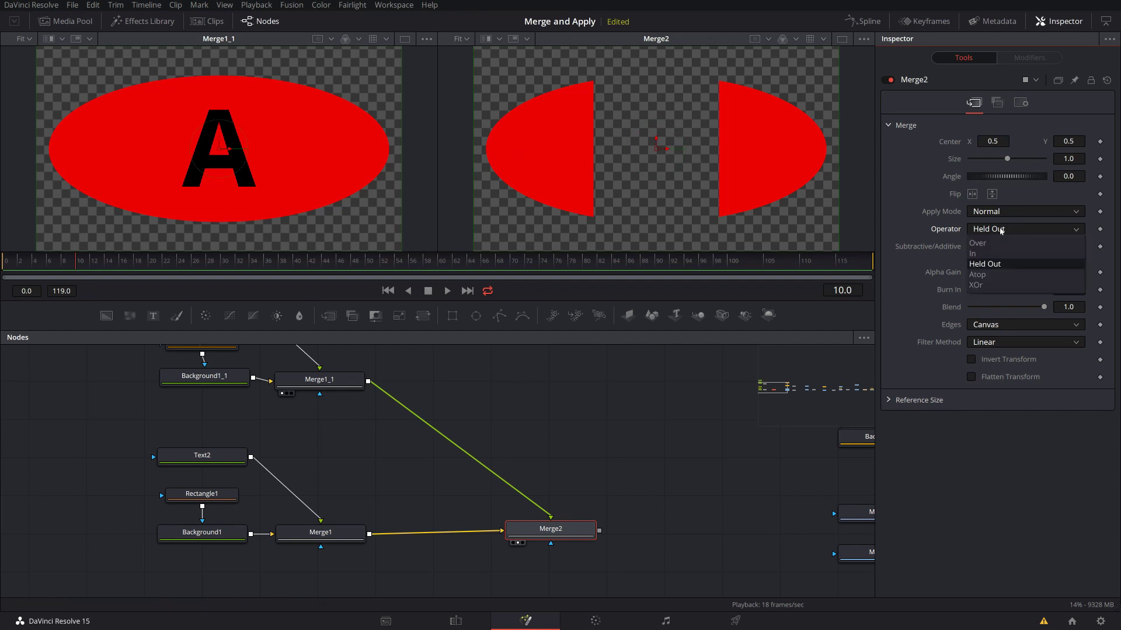
pyautogui.click(994, 284)
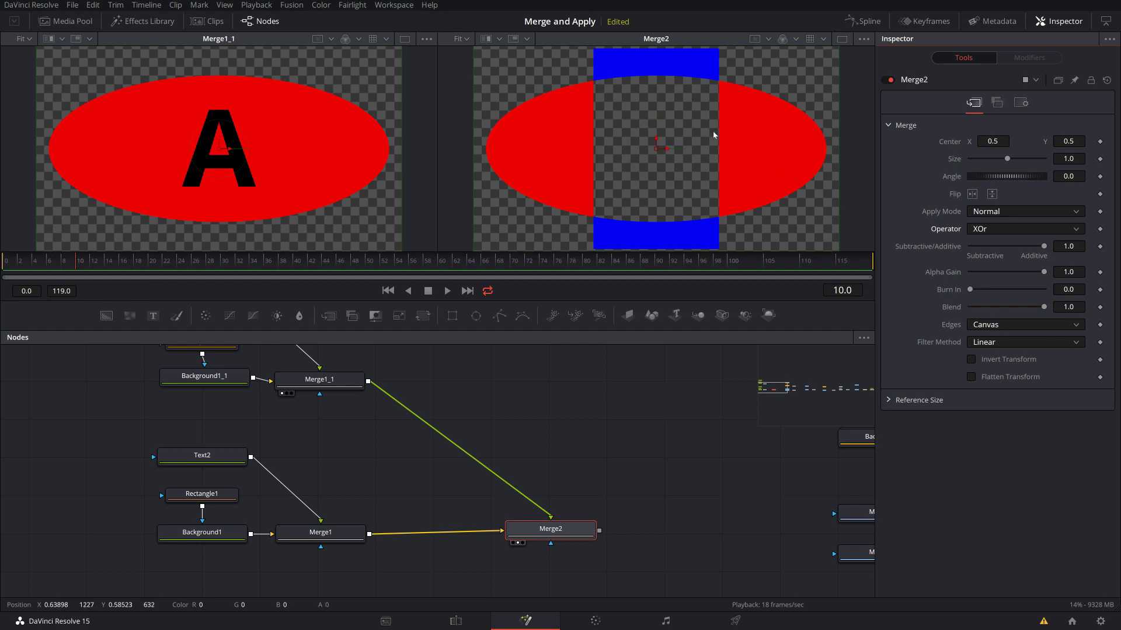
pyautogui.click(986, 231)
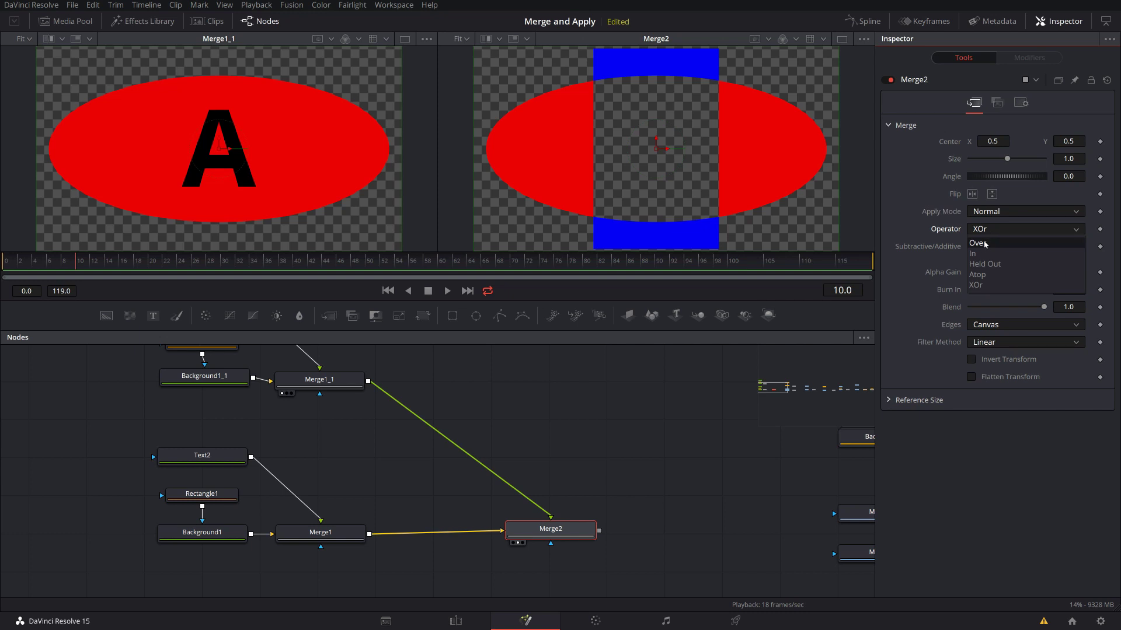
pyautogui.click(986, 243)
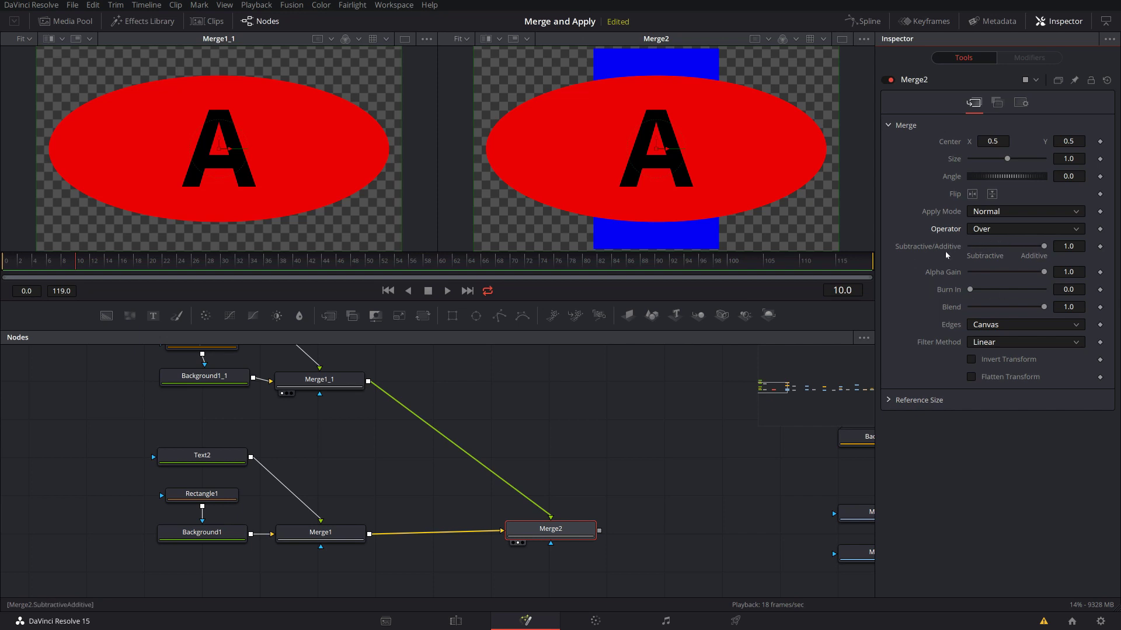
# - Lower Background1_1's Alpha to about 0.43, then reselect Merge2 to view the blend
pyautogui.scroll(1, 499, 384)
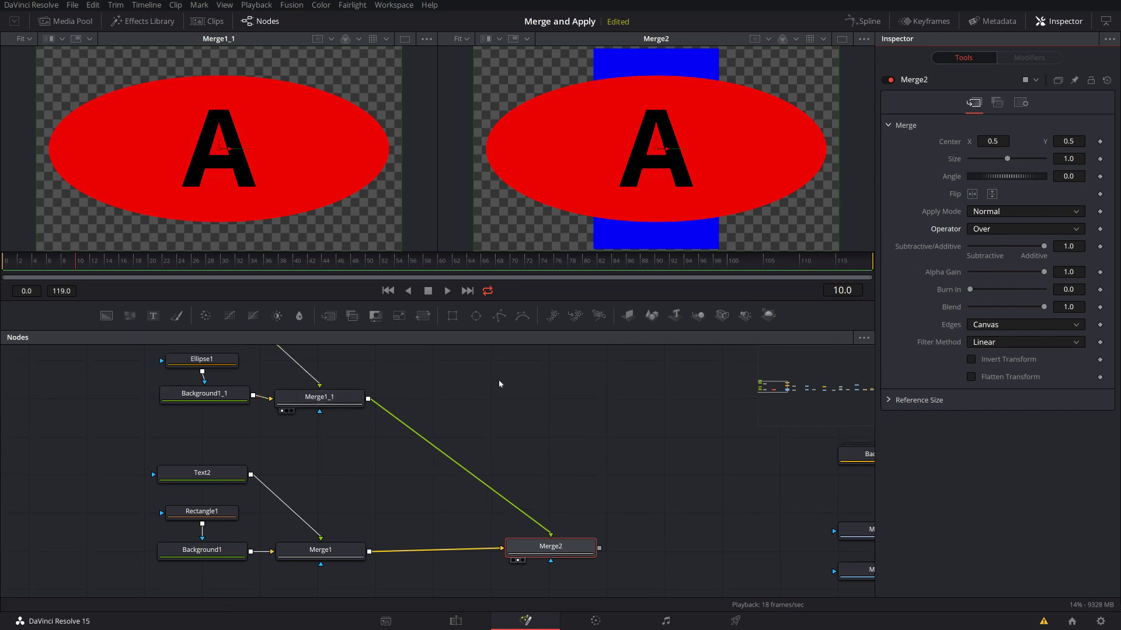
pyautogui.click(204, 393)
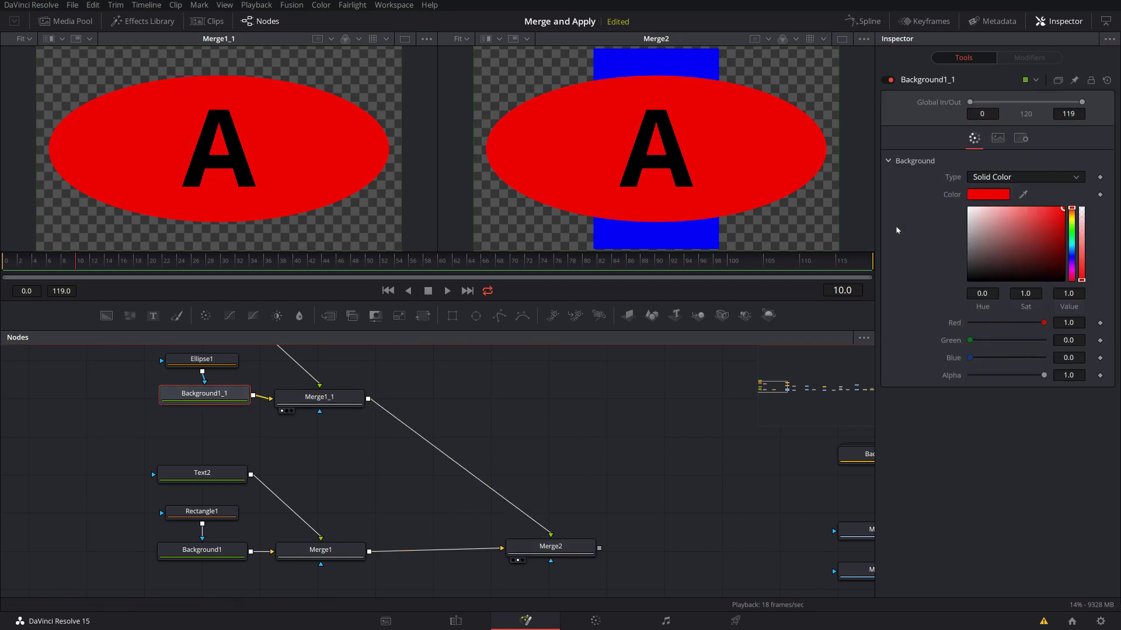
pyautogui.moveTo(1043, 375); pyautogui.dragTo(1001, 375)
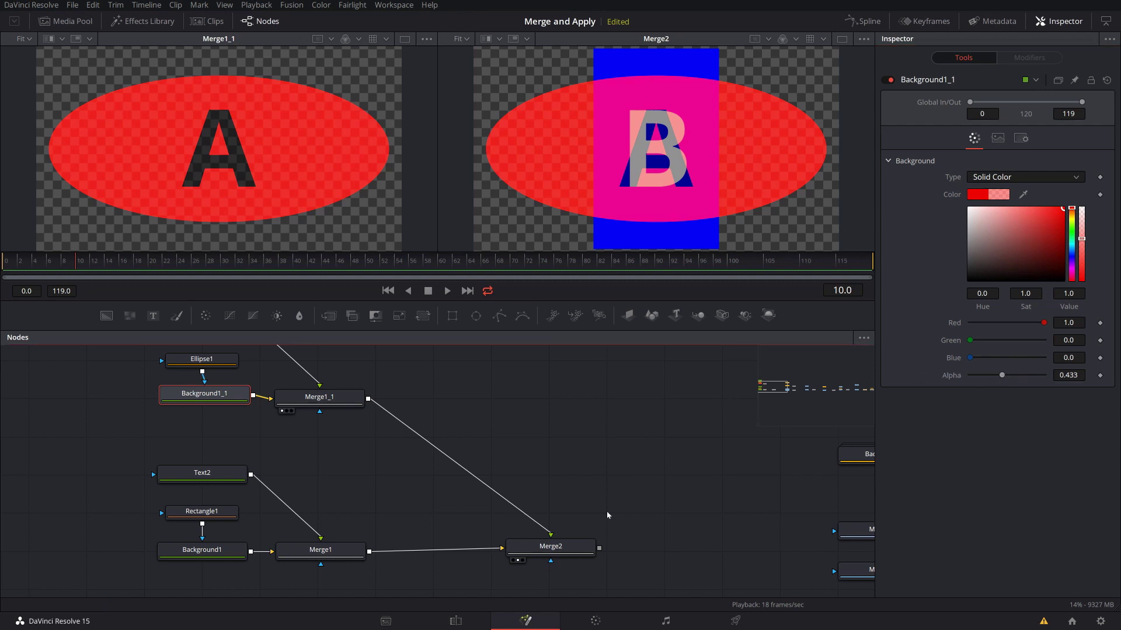
pyautogui.click(572, 548)
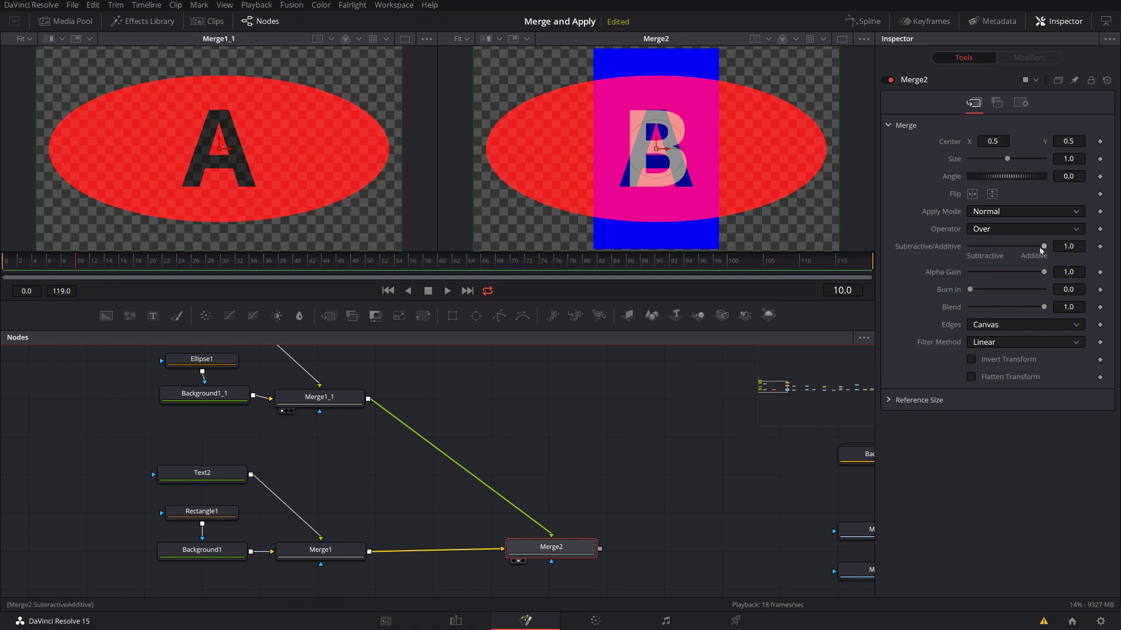
# - Sweep Merge2's Subtractive/Additive slider between 0 and 1, leaving it near 0.496
pyautogui.moveTo(1043, 246); pyautogui.dragTo(963, 247)
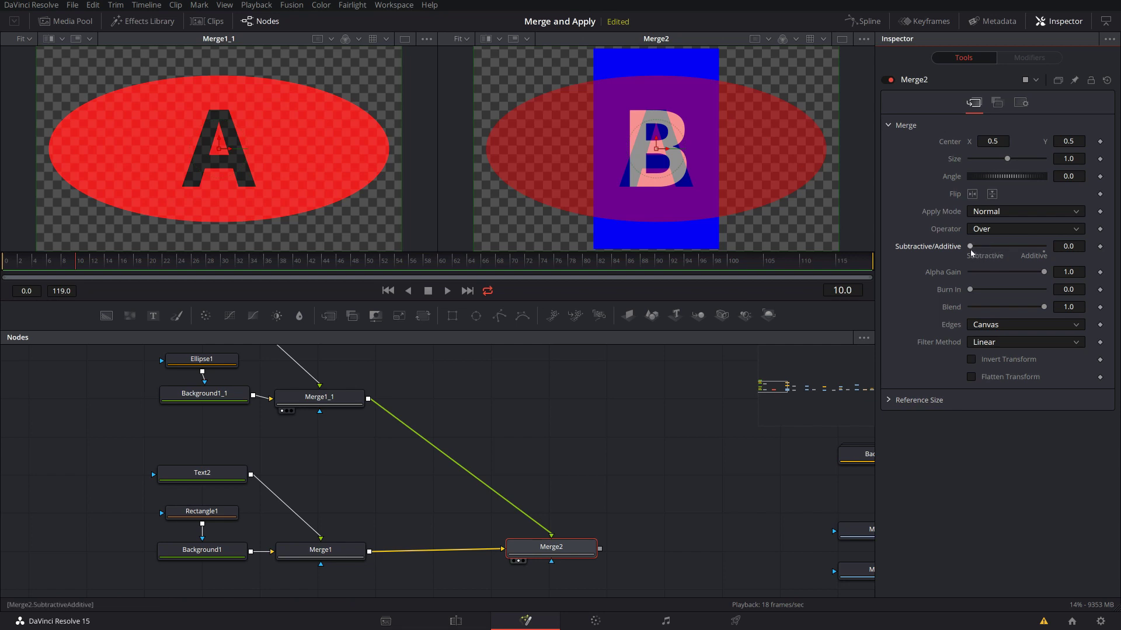
pyautogui.moveTo(970, 250); pyautogui.dragTo(1048, 250)
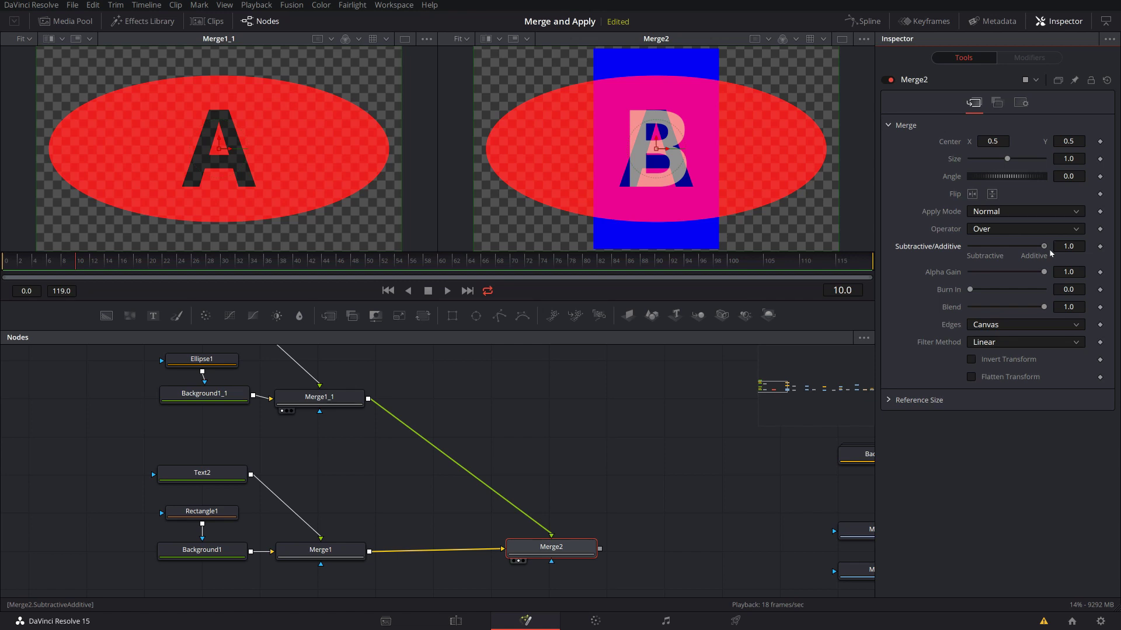
pyautogui.moveTo(1040, 249)
pyautogui.mouseDown()
pyautogui.moveTo(959, 251)
pyautogui.moveTo(1051, 251)
pyautogui.mouseUp()
pyautogui.moveTo(1043, 246)
pyautogui.mouseDown()
pyautogui.moveTo(959, 242)
pyautogui.moveTo(1047, 241)
pyautogui.mouseUp()
# - Drop Merge2's Alpha Gain to 0.0, then raise it back to 1.0
pyautogui.moveTo(1048, 271); pyautogui.dragTo(962, 272)
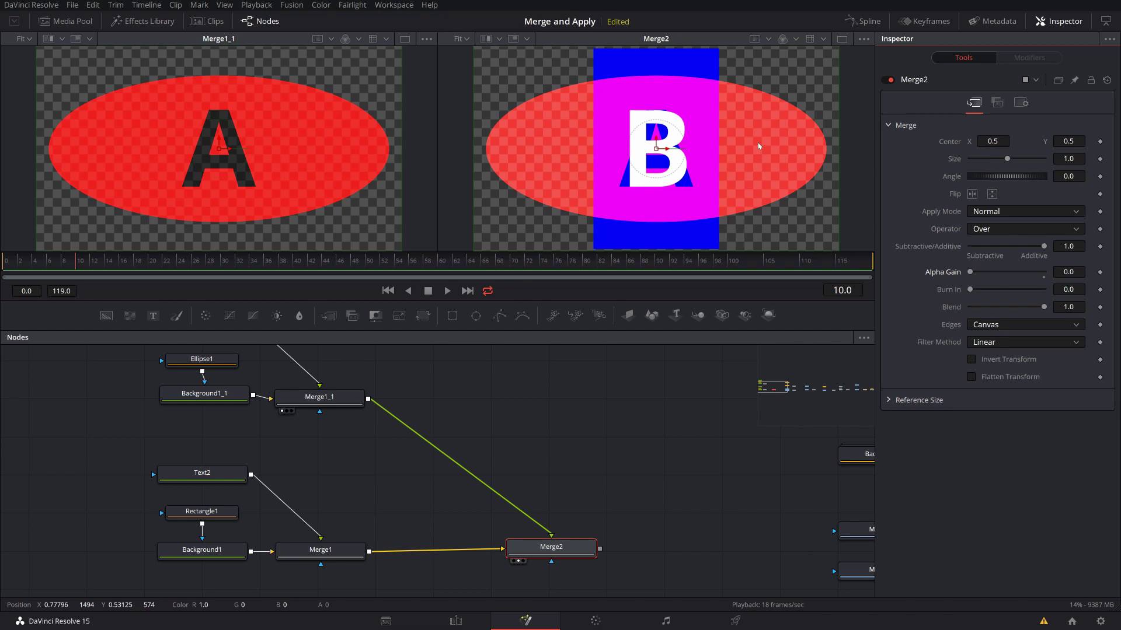
pyautogui.moveTo(969, 272); pyautogui.dragTo(1044, 272)
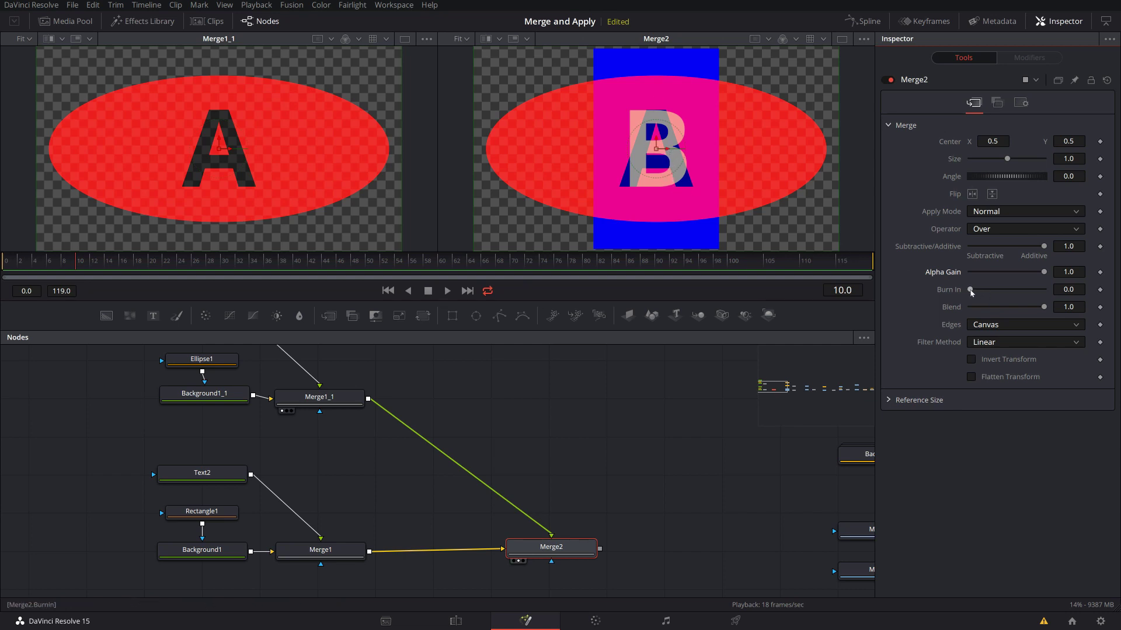
pyautogui.moveTo(970, 290); pyautogui.dragTo(1056, 298)
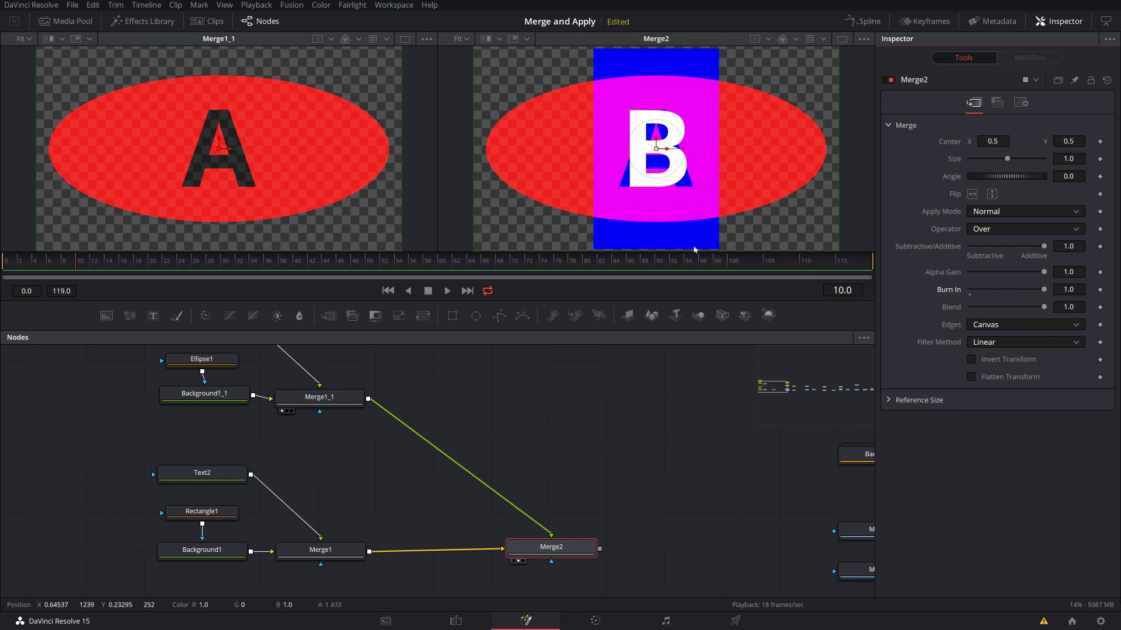
pyautogui.moveTo(970, 297); pyautogui.dragTo(1007, 290)
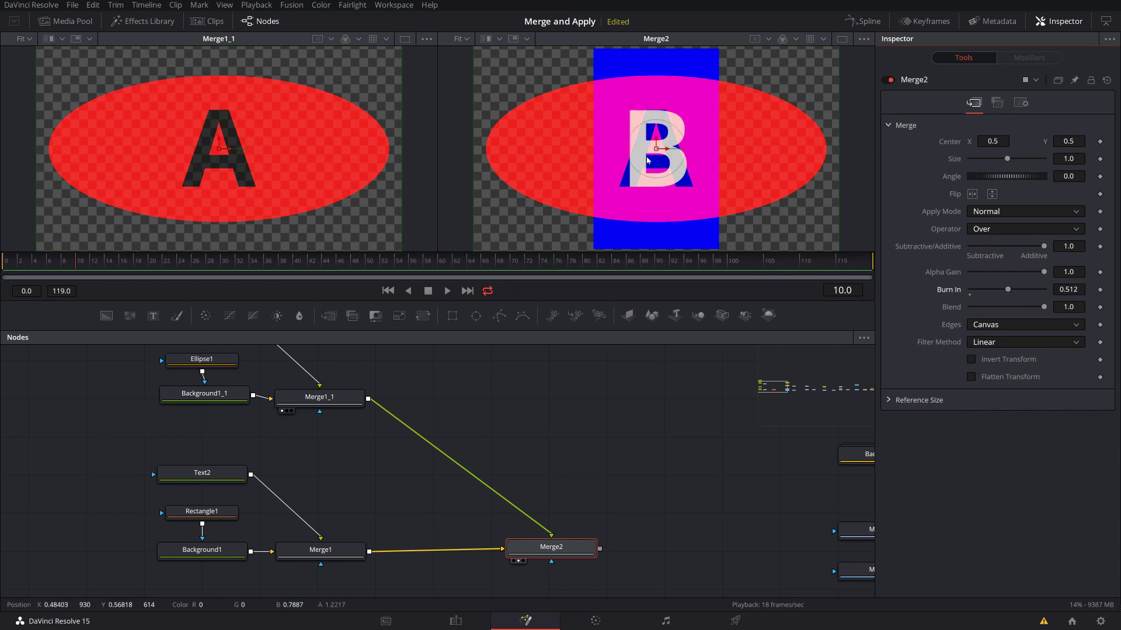
pyautogui.click(971, 297)
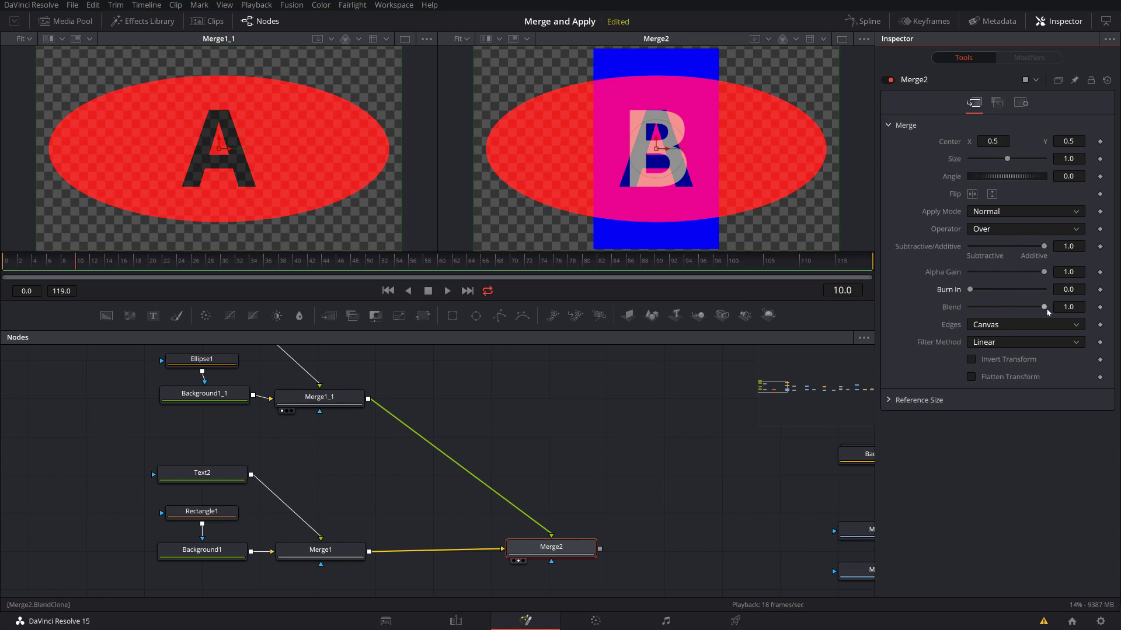
pyautogui.moveTo(1044, 307)
pyautogui.mouseDown()
pyautogui.moveTo(972, 307)
pyautogui.moveTo(1051, 313)
pyautogui.mouseUp()
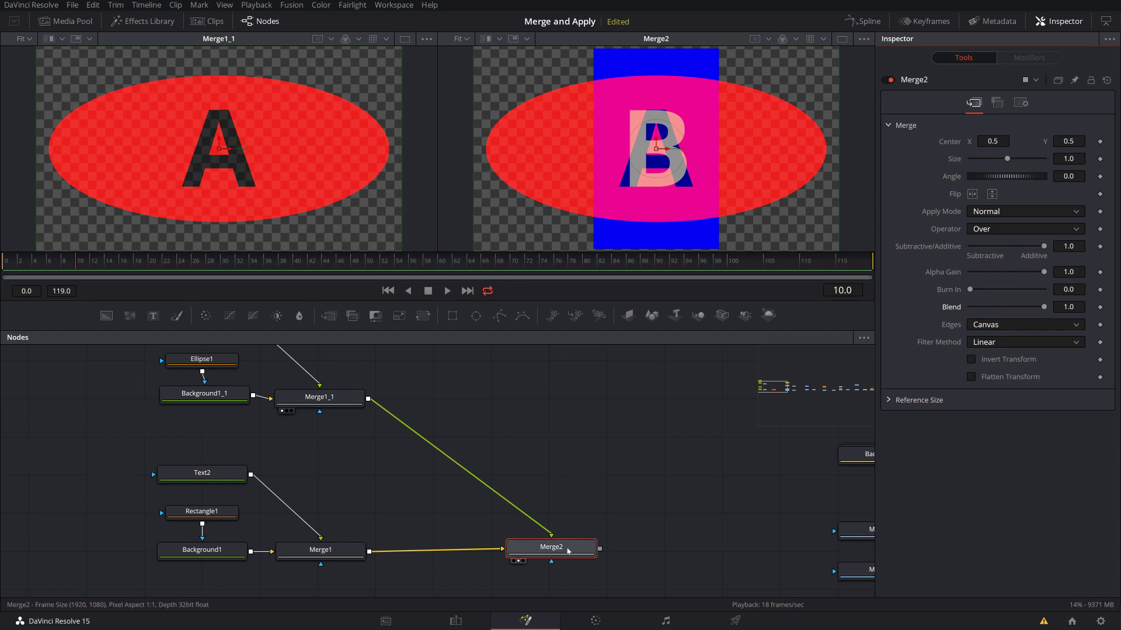
pyautogui.click(560, 553)
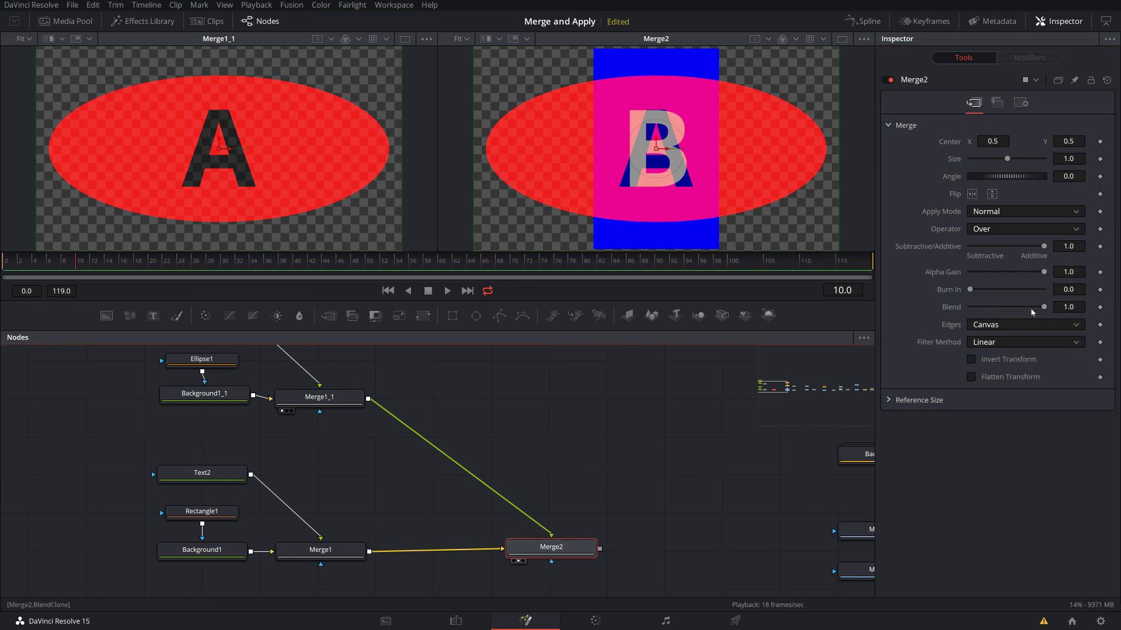
pyautogui.moveTo(1034, 312); pyautogui.dragTo(970, 307)
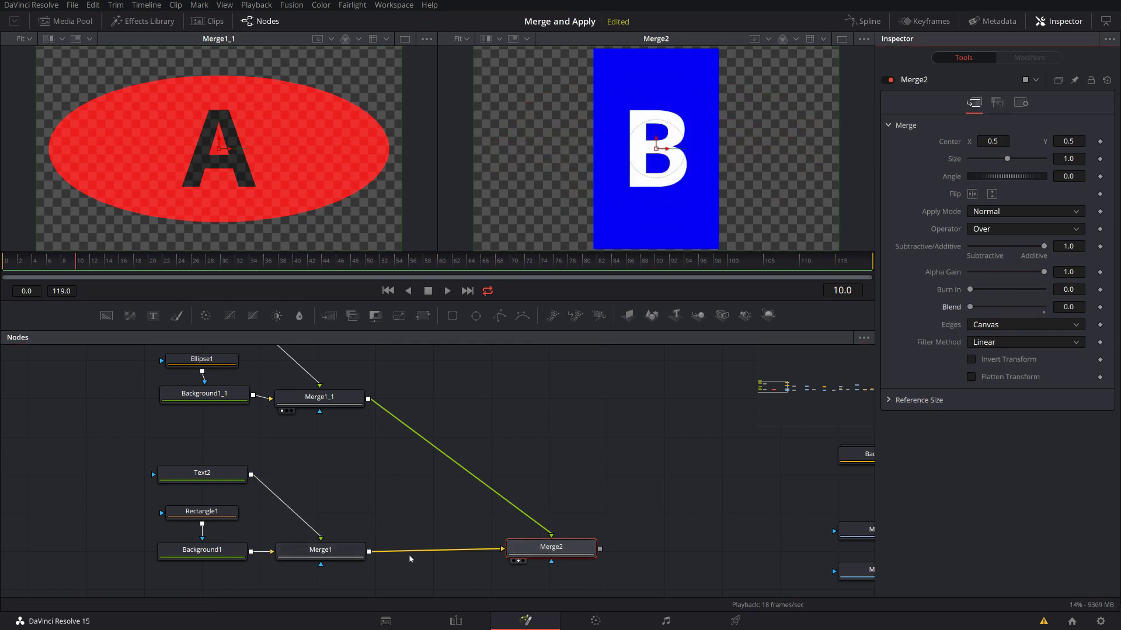
pyautogui.doubleClick(969, 308)
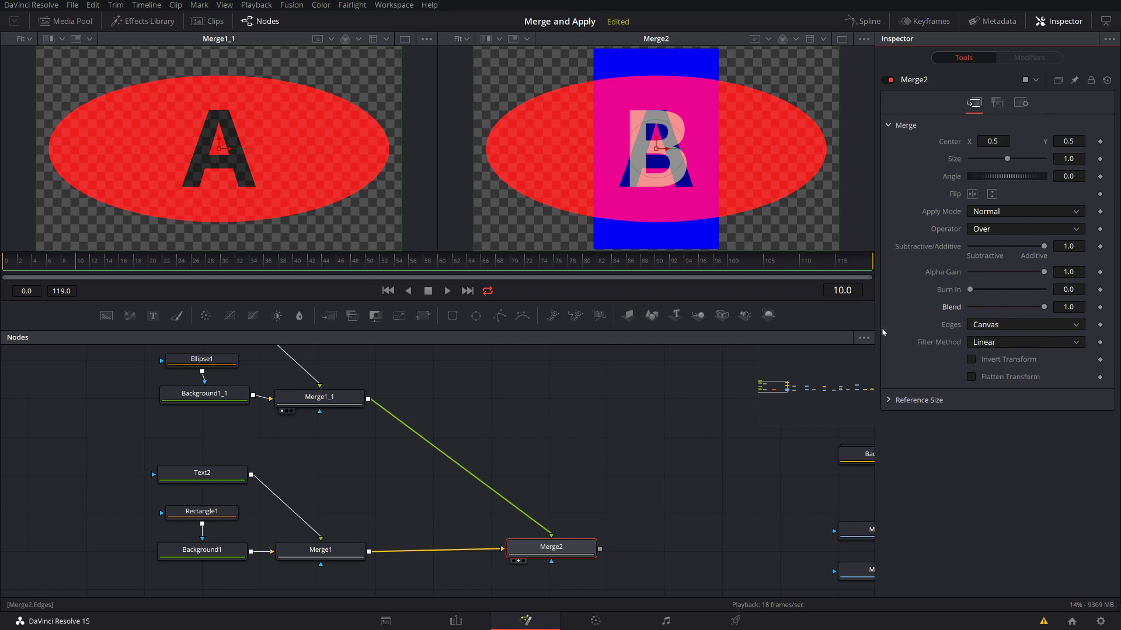
pyautogui.moveTo(1043, 308)
pyautogui.mouseDown()
pyautogui.moveTo(975, 310)
pyautogui.moveTo(1046, 317)
pyautogui.mouseUp()
# - Check the Apply Mode list, keeping Normal, and pan the node graph to the Merge4 and Merge5 setups
pyautogui.click(1013, 214)
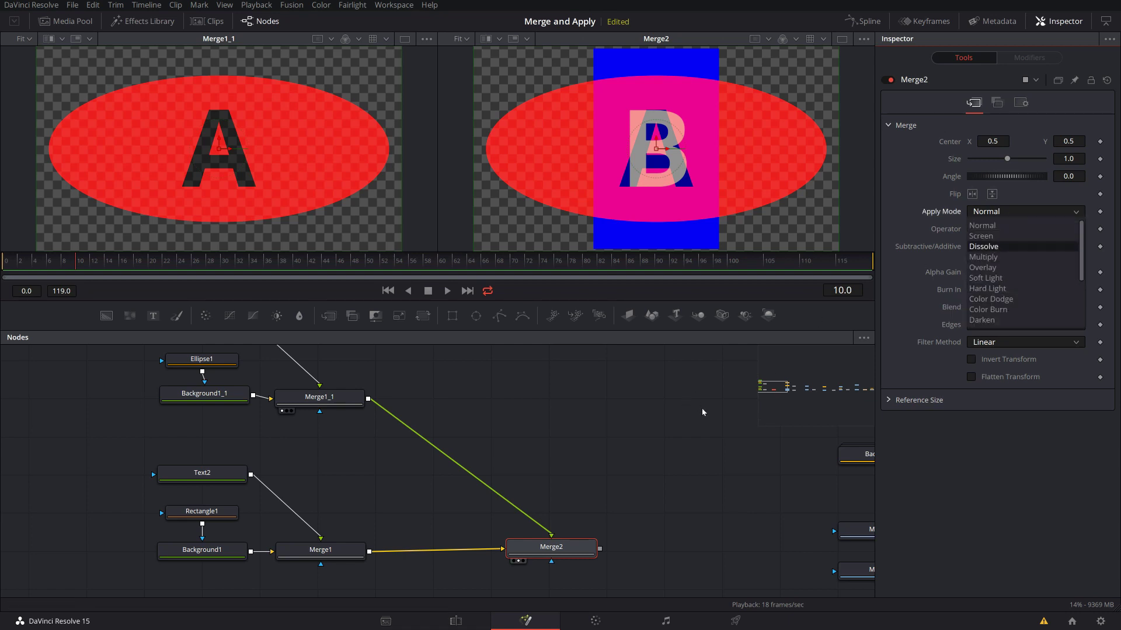
pyautogui.click(703, 413)
pyautogui.moveTo(746, 433); pyautogui.dragTo(315, 422)
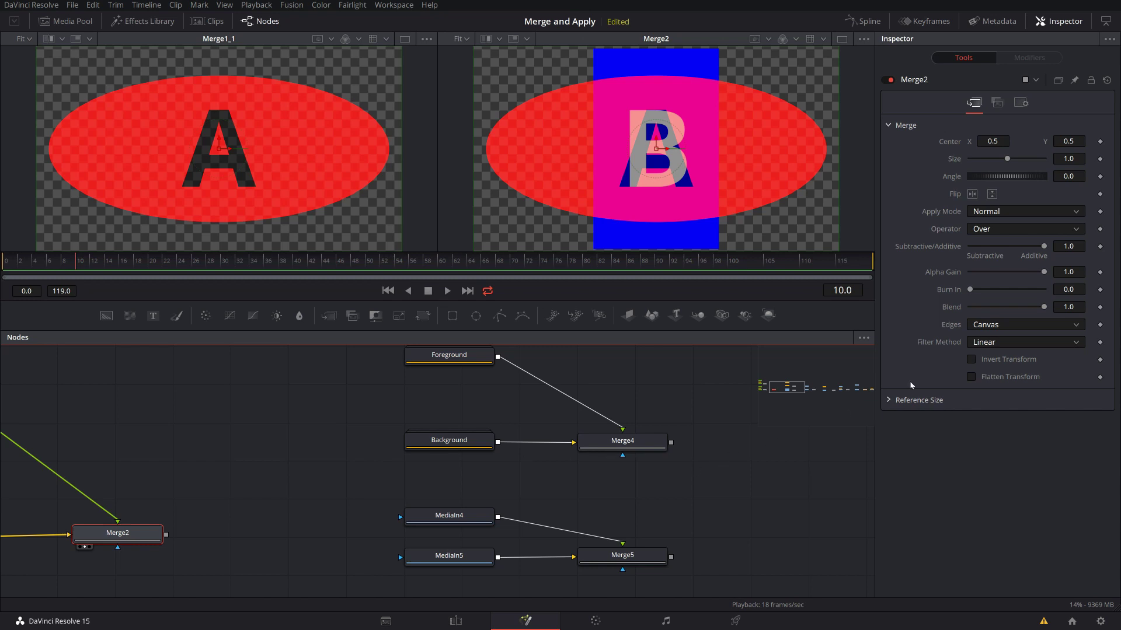
pyautogui.click(1027, 211)
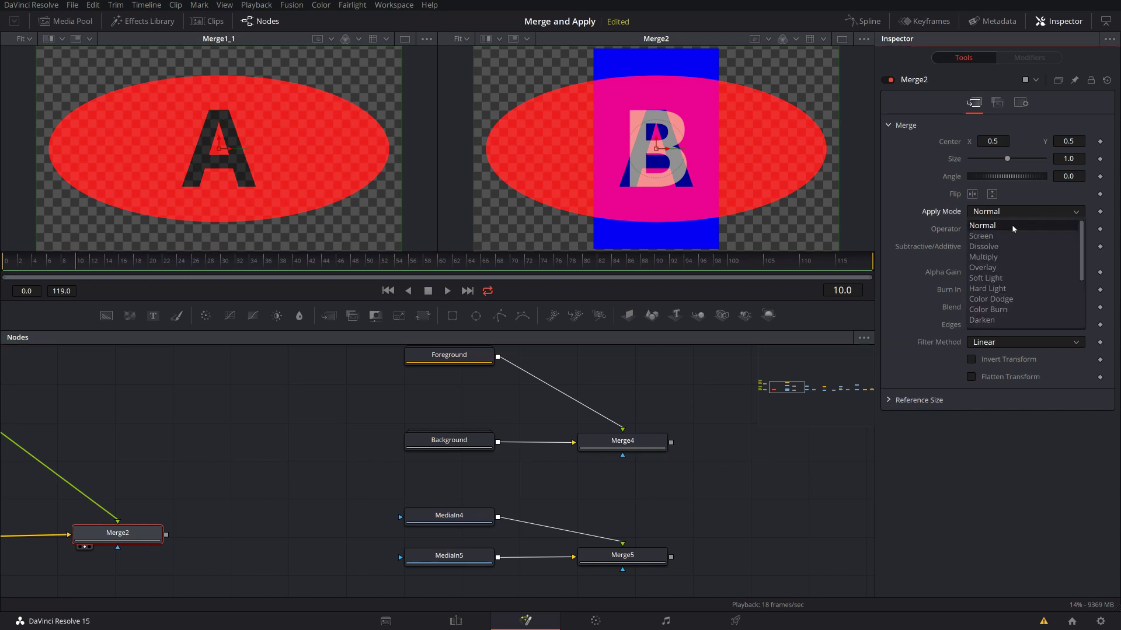
pyautogui.click(722, 411)
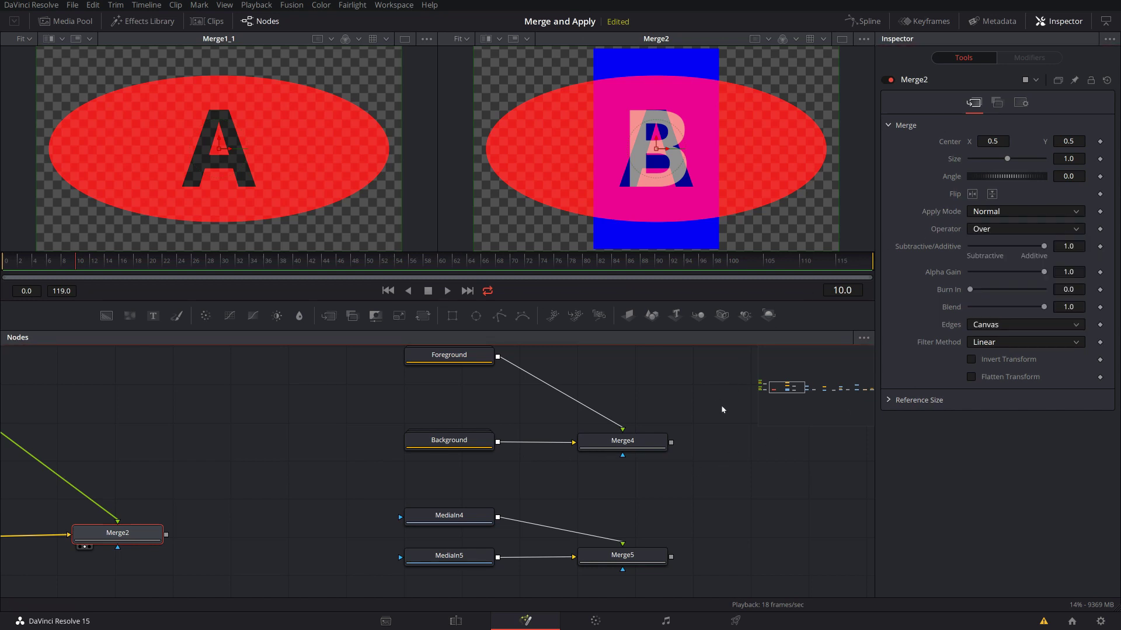
# - Load the Foreground clip and the cinema Background into the viewers, starting at the first frame
pyautogui.click(467, 360)
pyautogui.scroll(1, 467, 359)
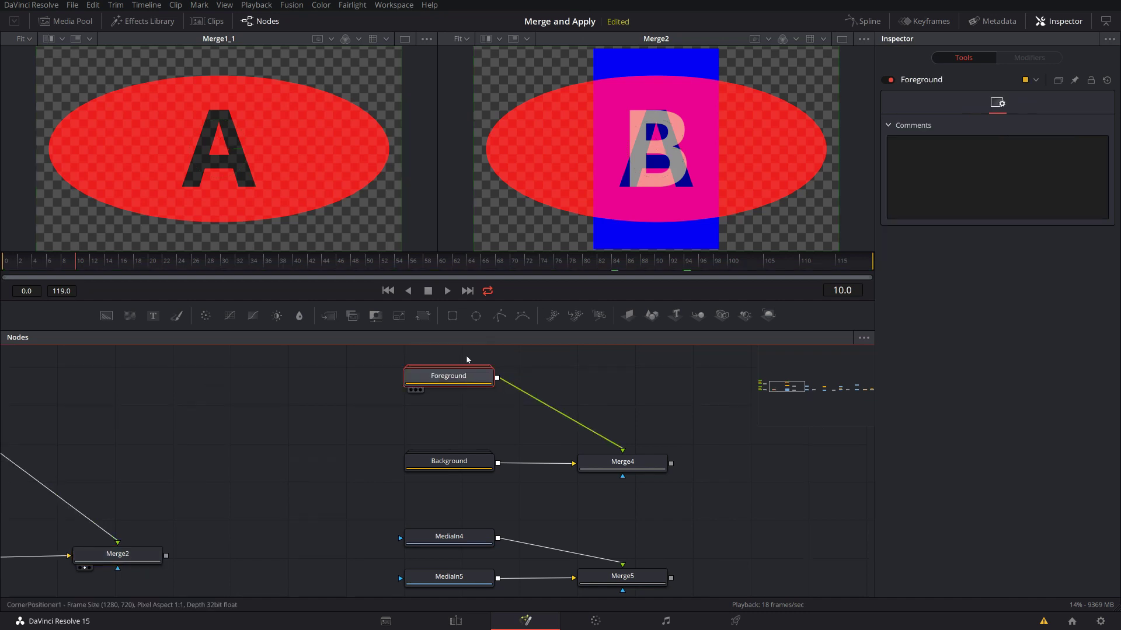
pyautogui.press('1')
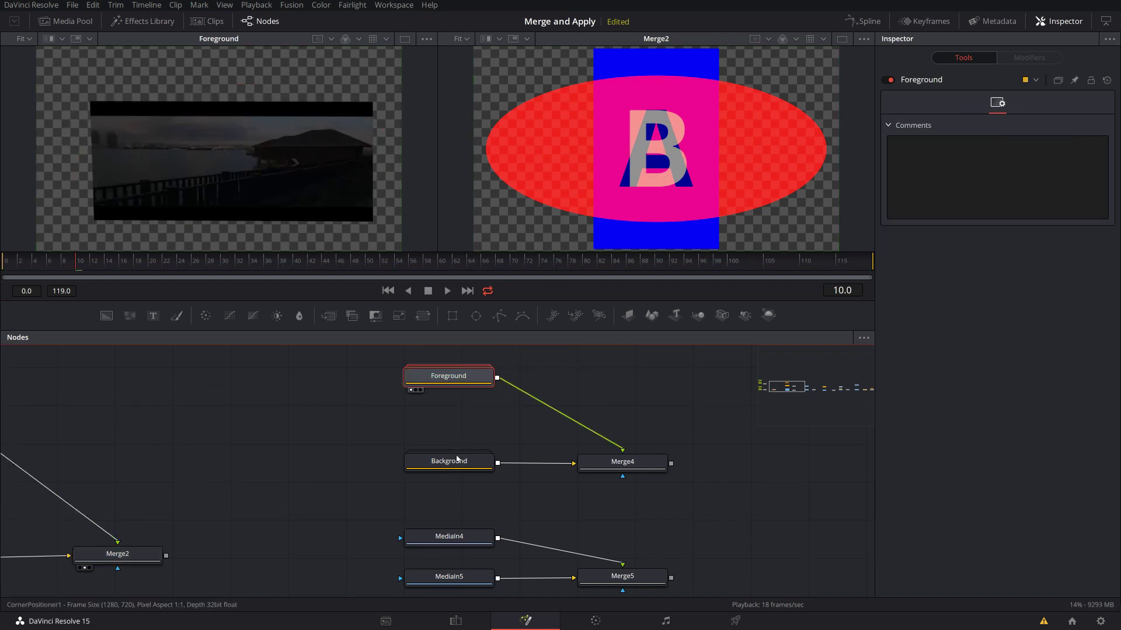
pyautogui.click(457, 460)
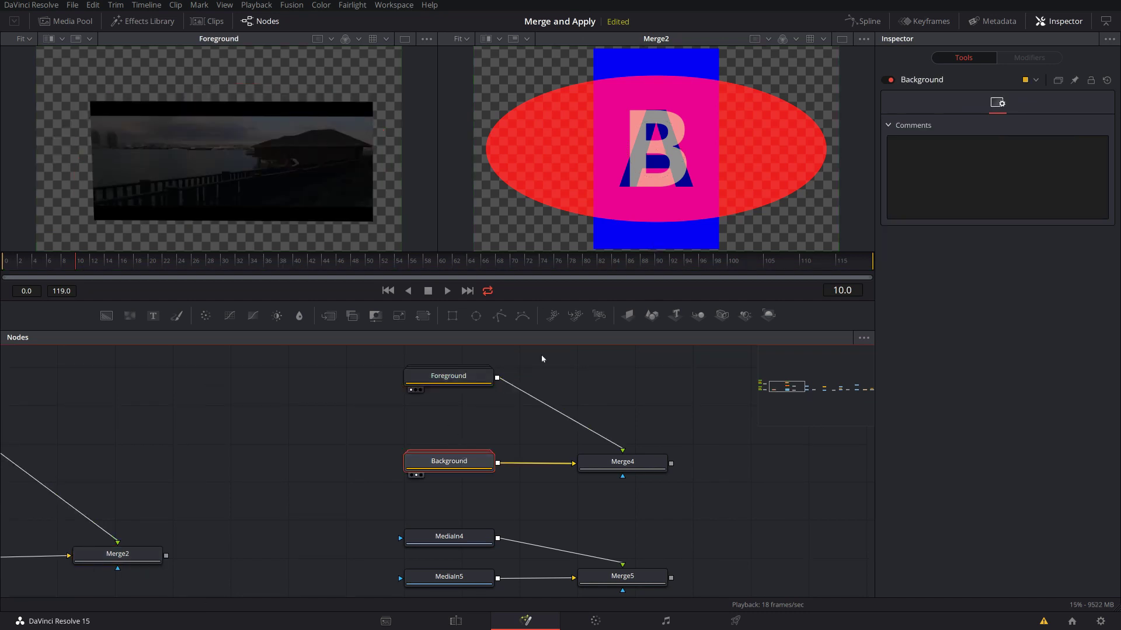
pyautogui.press('2')
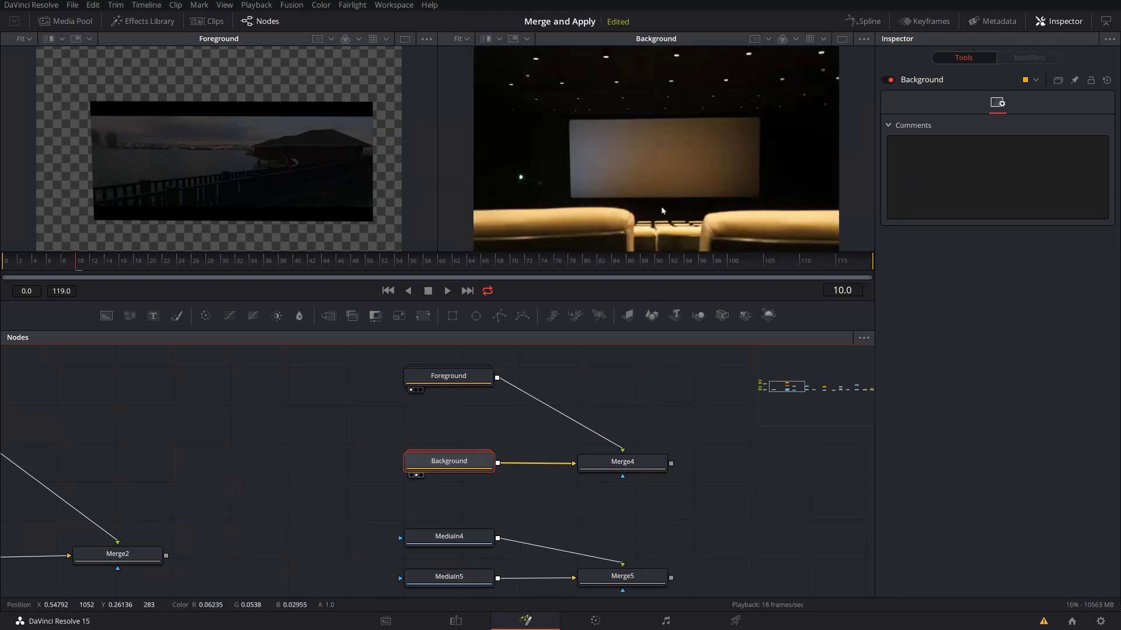
pyautogui.moveTo(130, 262); pyautogui.dragTo(7, 261)
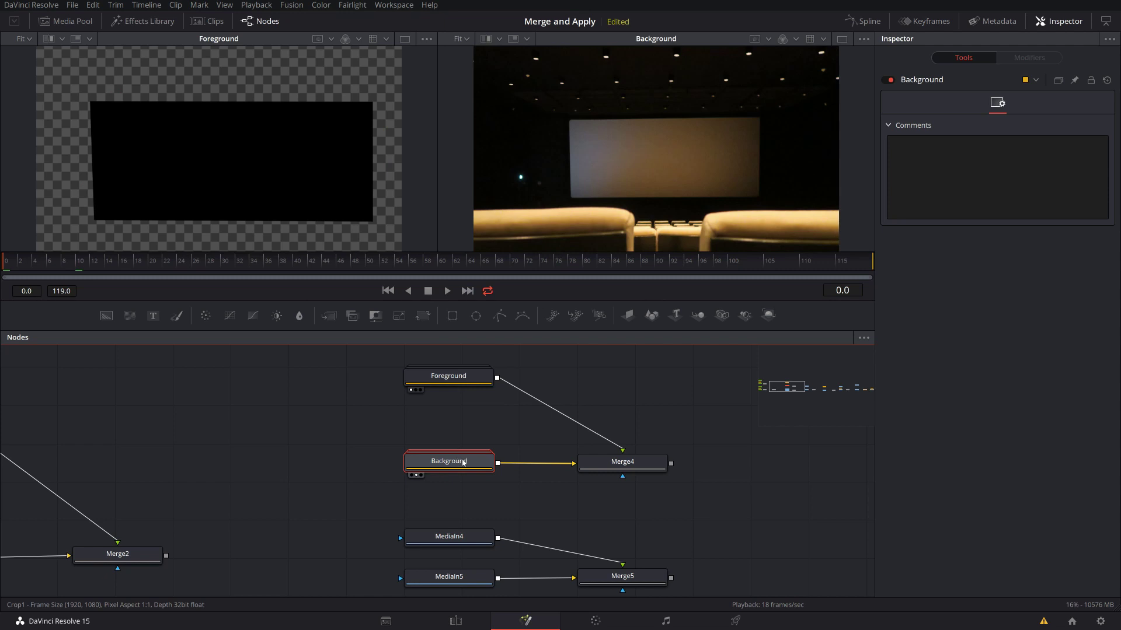
pyautogui.press('1')
# - Show Merge4's screened composite in the right viewer and play it through
pyautogui.click(639, 467)
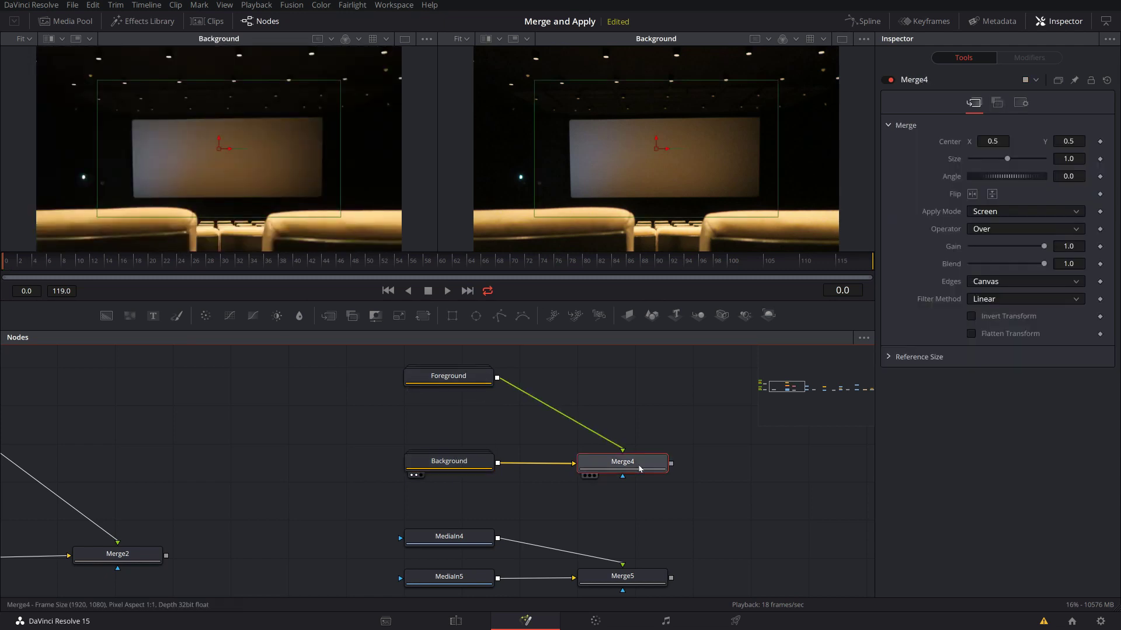
pyautogui.press('2')
pyautogui.press('space')
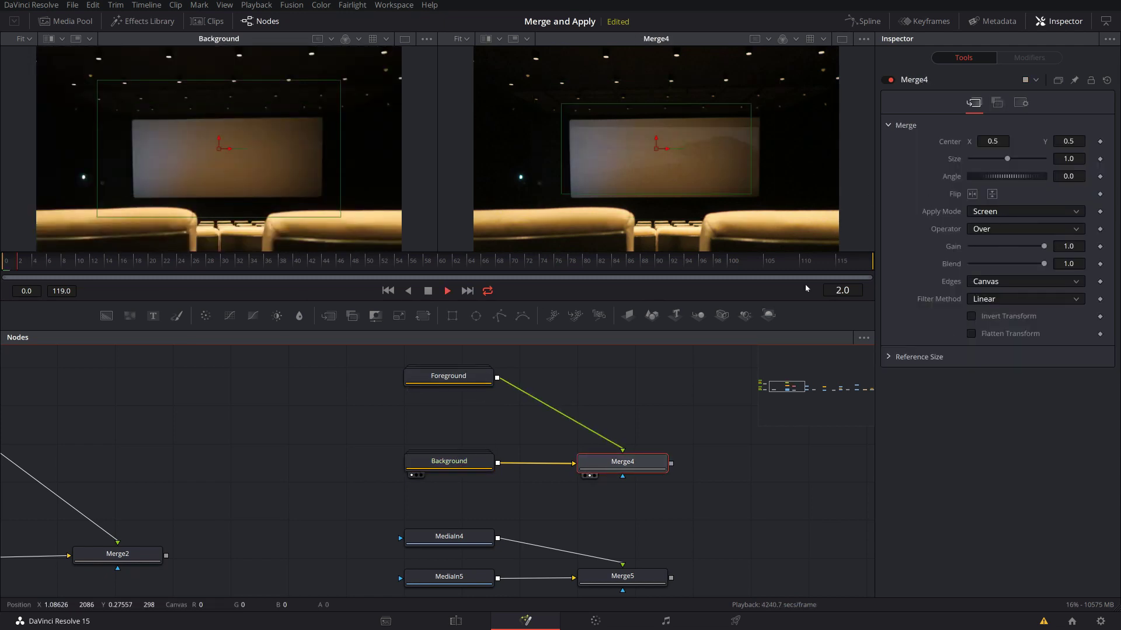
pyautogui.click(742, 439)
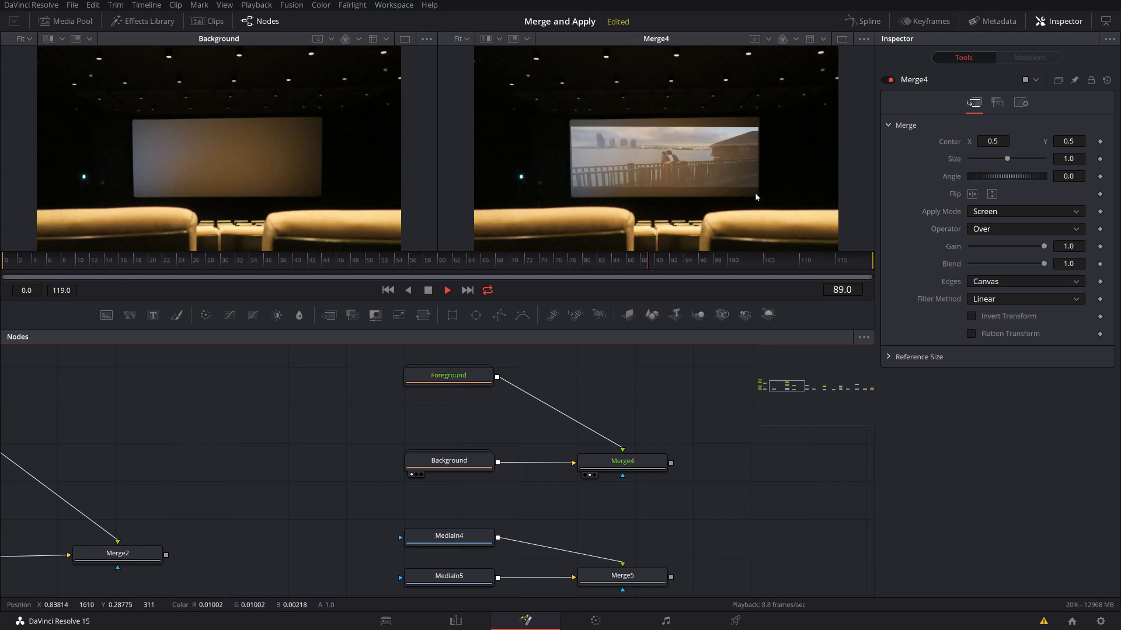
pyautogui.press('space')
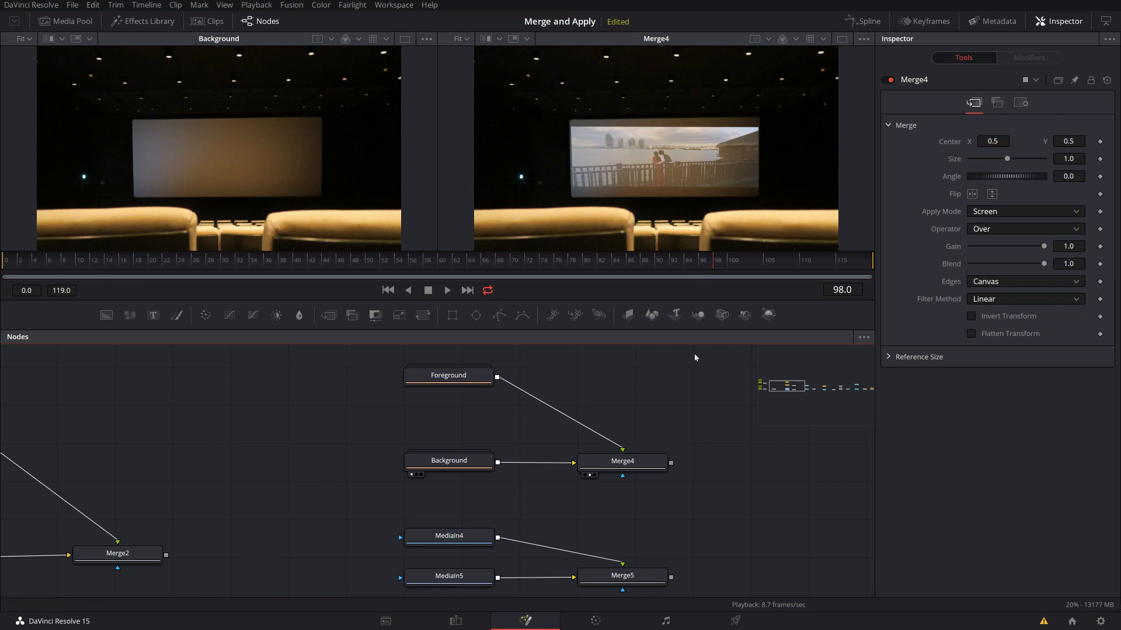
pyautogui.scroll(-1, 696, 371)
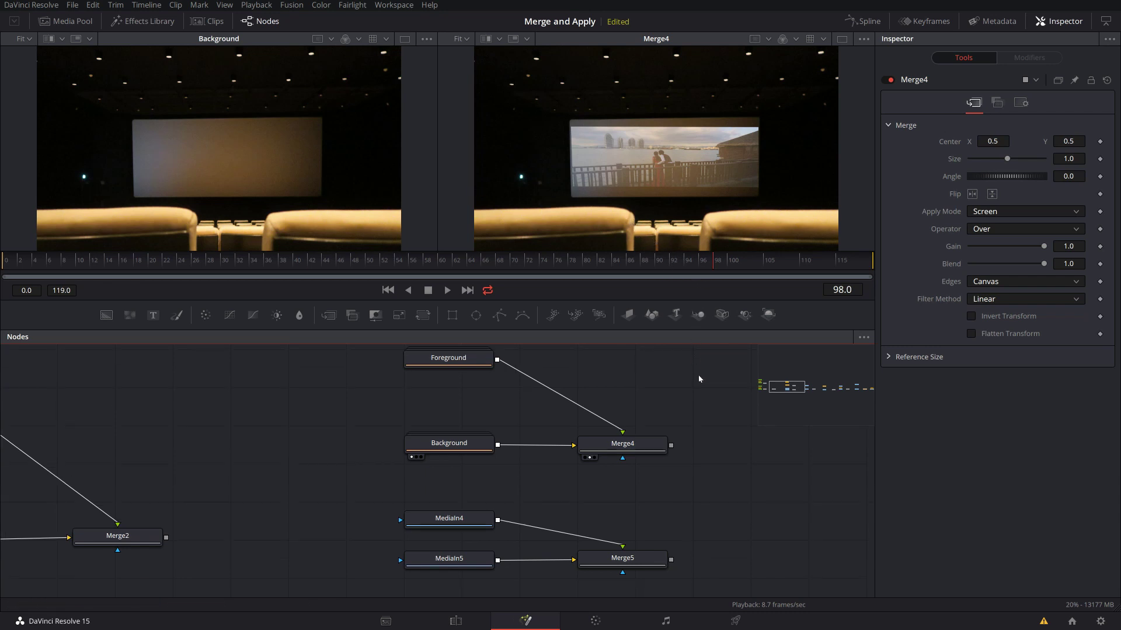
# - Load the MediaIn4 bokeh and MediaIn5 fireplace clips into the viewers at frame 0
pyautogui.click(452, 515)
pyautogui.press('1')
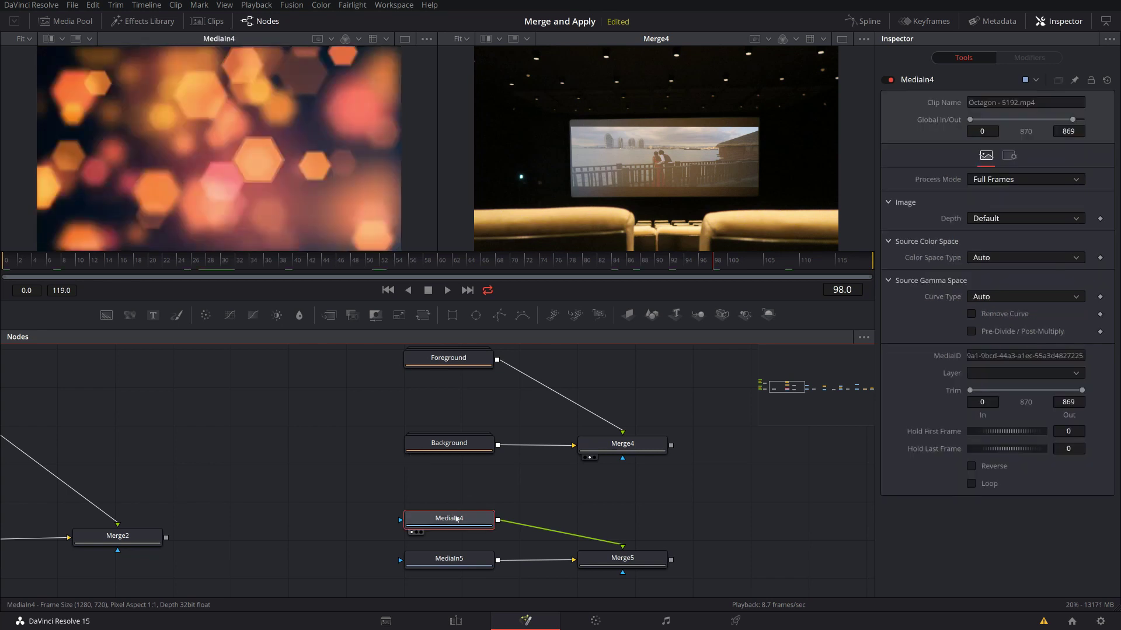
pyautogui.click(446, 563)
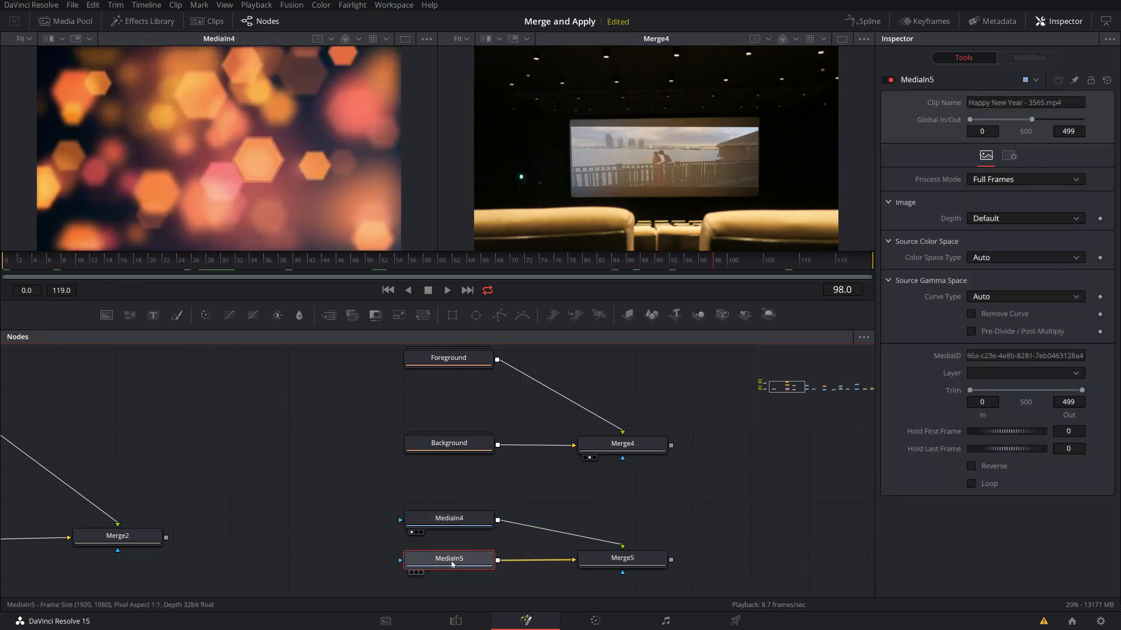
pyautogui.press('2')
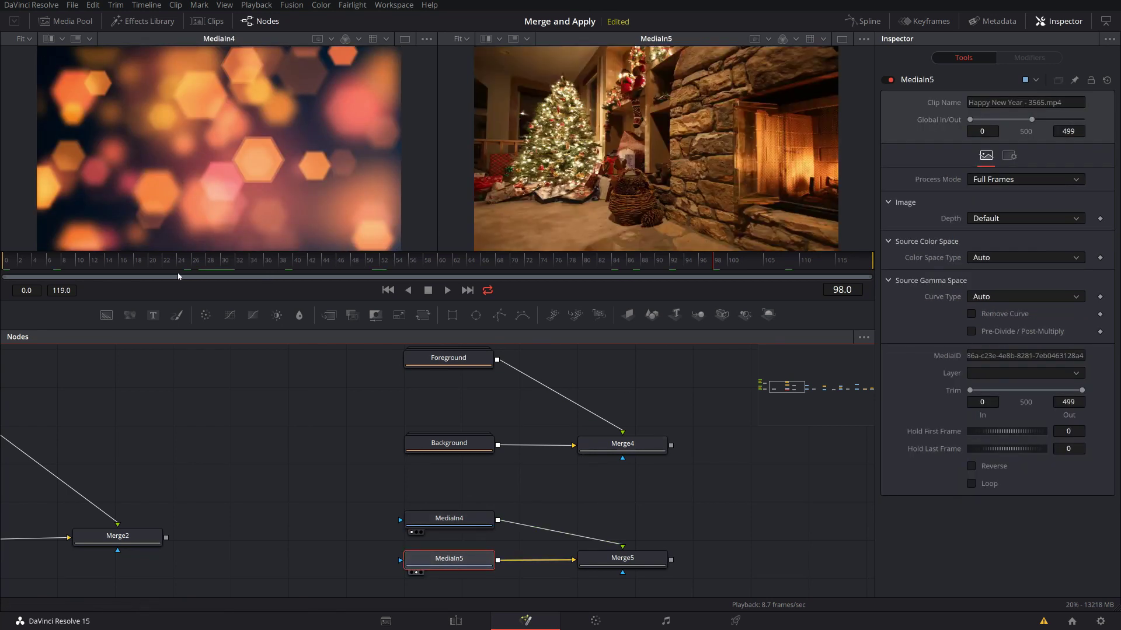
pyautogui.click(3, 262)
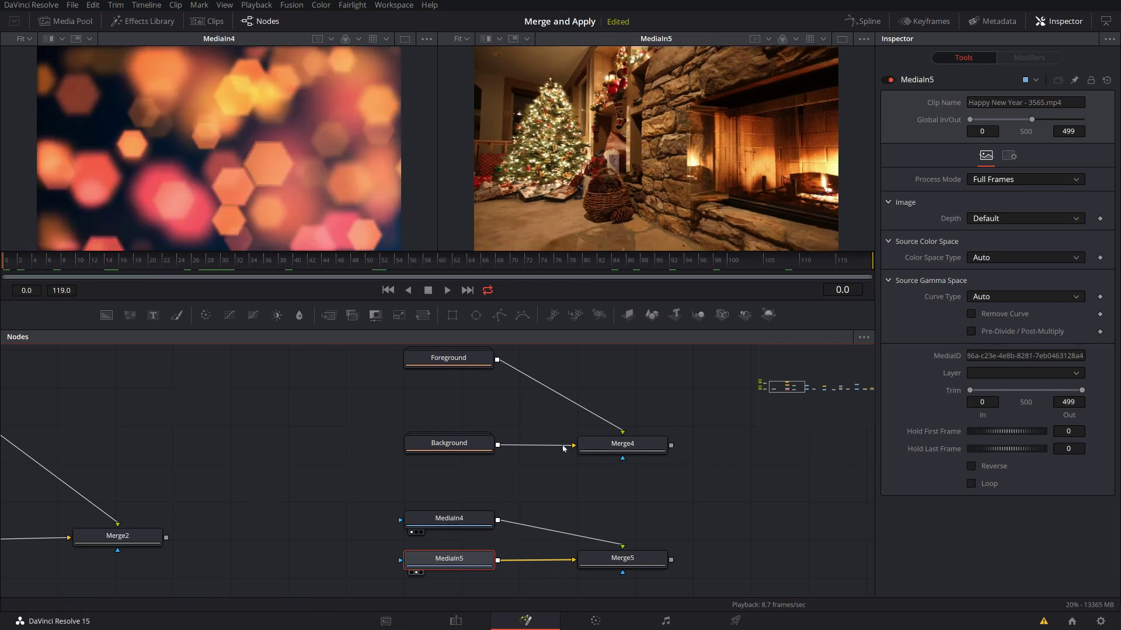
# - Show Merge5 in the right viewer, raise its Gain to 0.339, and play it
pyautogui.click(630, 562)
pyautogui.press('2')
pyautogui.moveTo(1020, 250)
pyautogui.mouseDown()
pyautogui.moveTo(1049, 252)
pyautogui.moveTo(987, 257)
pyautogui.moveTo(1001, 257)
pyautogui.mouseUp()
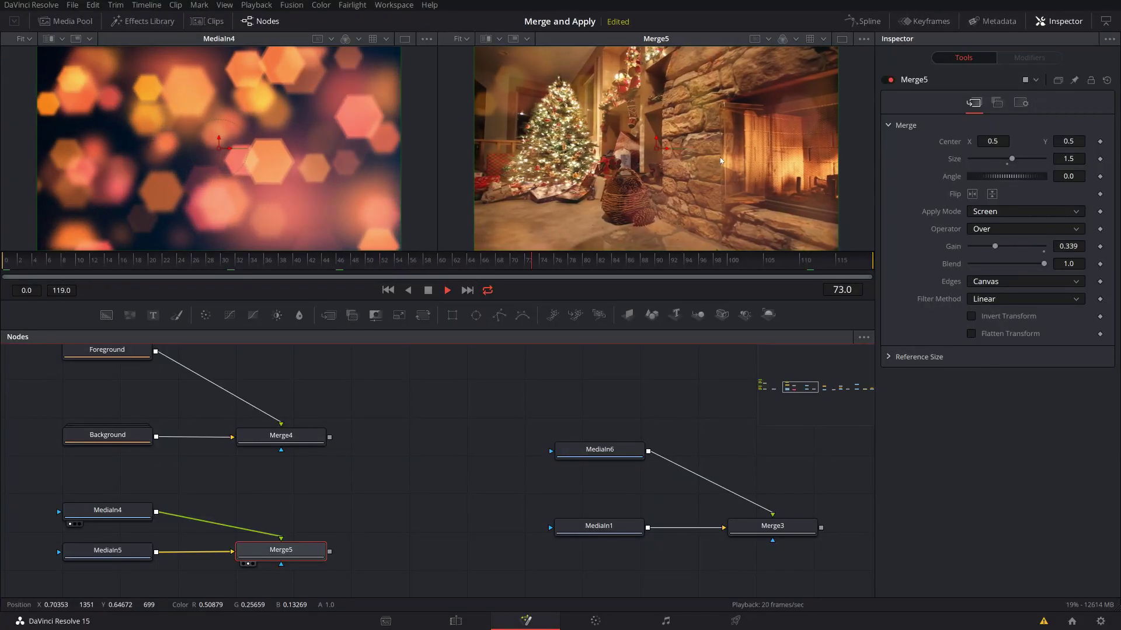
pyautogui.press('space')
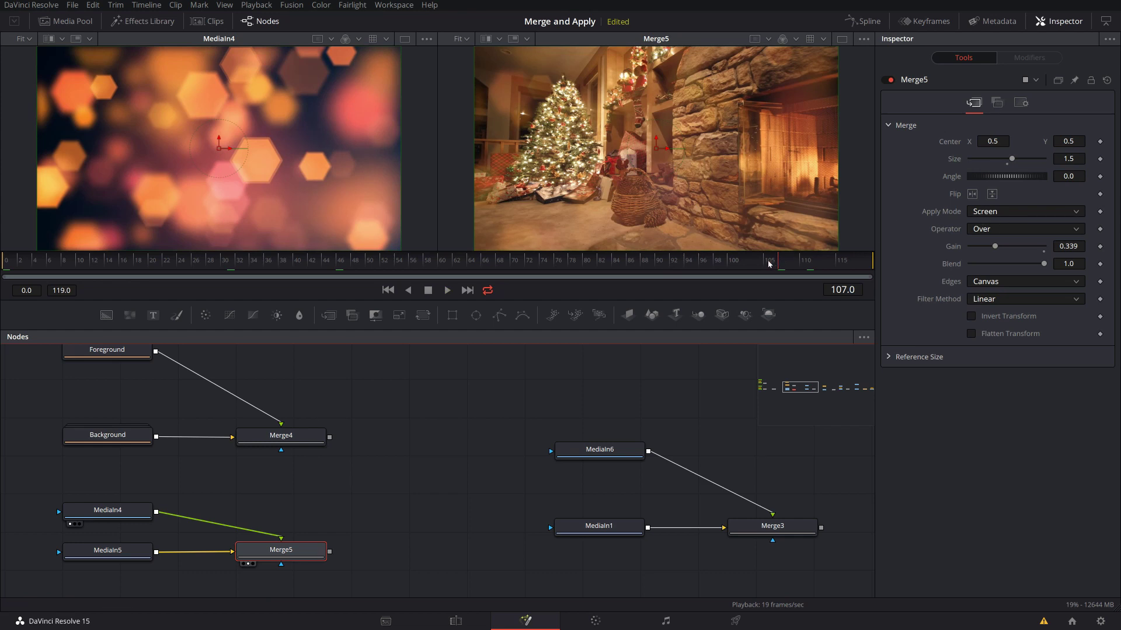
# - Confirm Merge5's apply mode stays on Screen
pyautogui.click(992, 213)
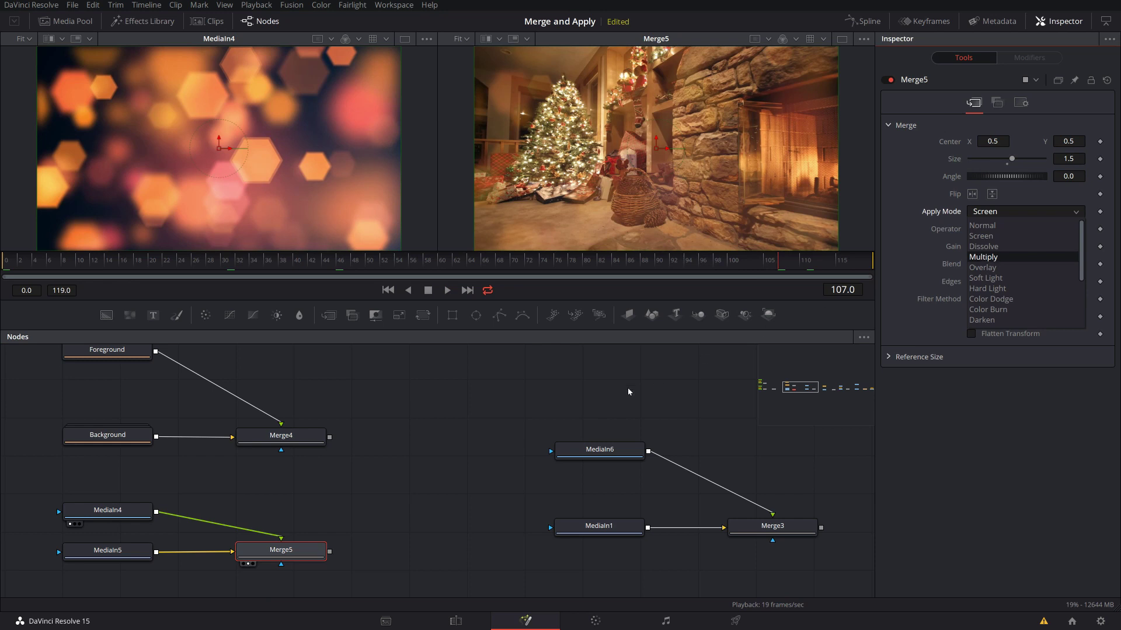
pyautogui.click(611, 389)
pyautogui.hscroll(5, 593, 421)
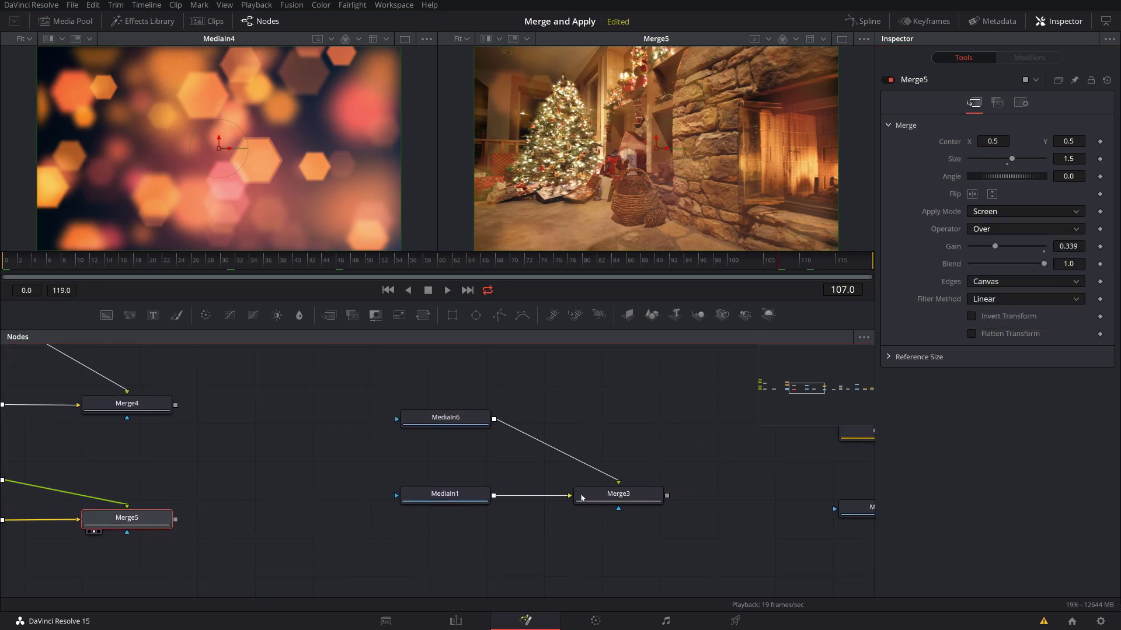
# - Load the MediaIn1 brick wall into the left viewer and the MediaIn6 VFXstudy logo into the right
pyautogui.click(458, 493)
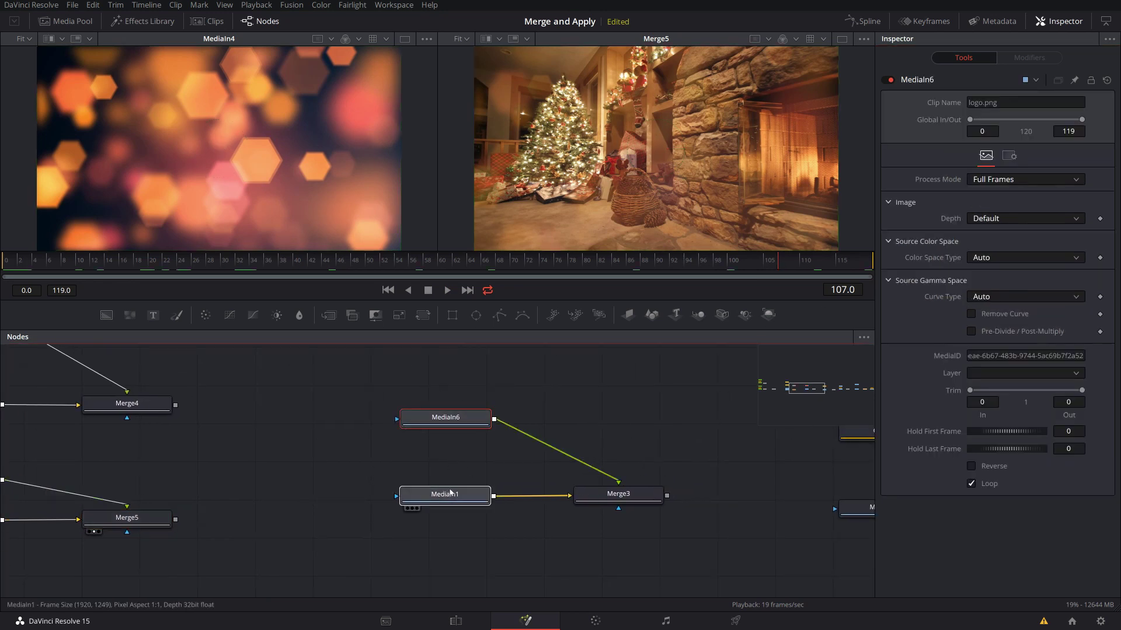
pyautogui.press('1')
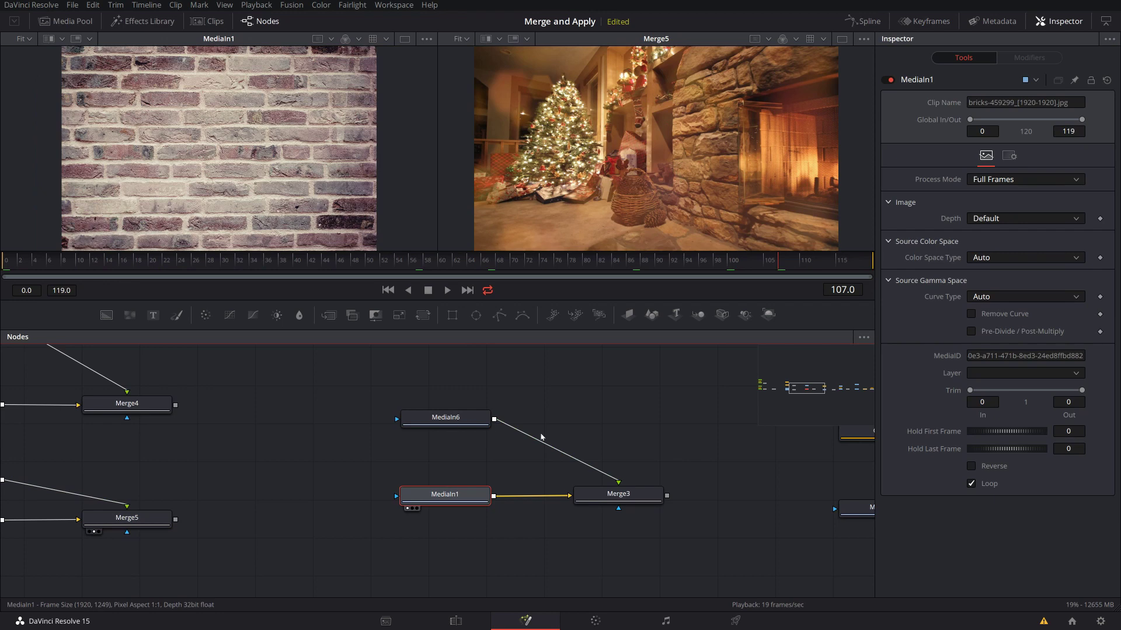
pyautogui.click(446, 419)
pyautogui.press('2')
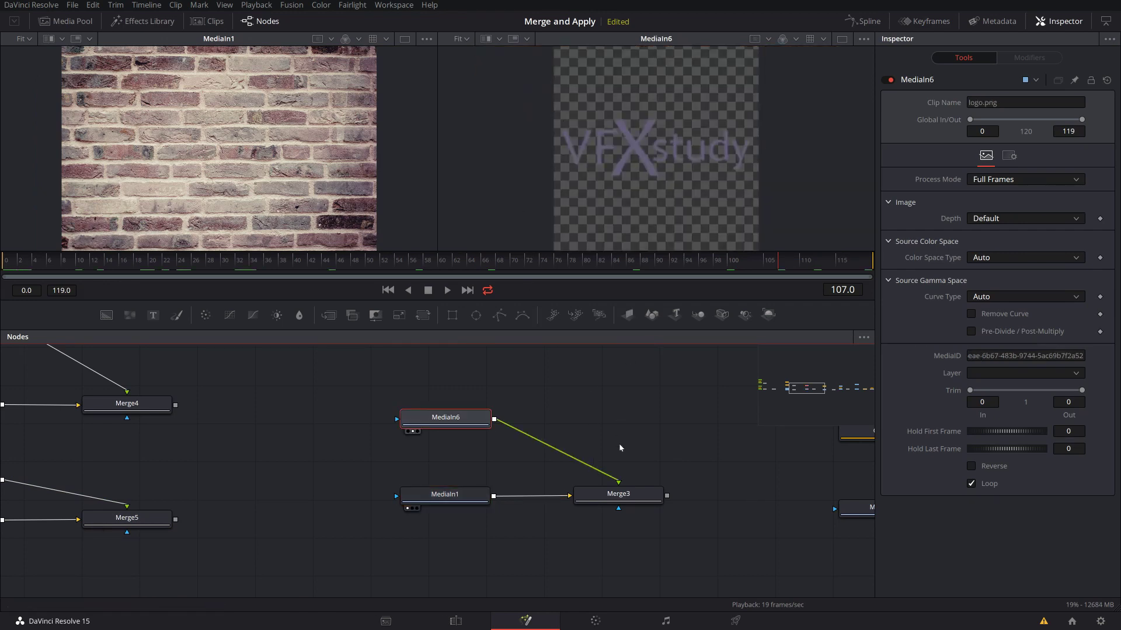
# - Show Merge3's logo multiplied onto the bricks, then pan the node graph to the next branch
pyautogui.click(658, 494)
pyautogui.press('2')
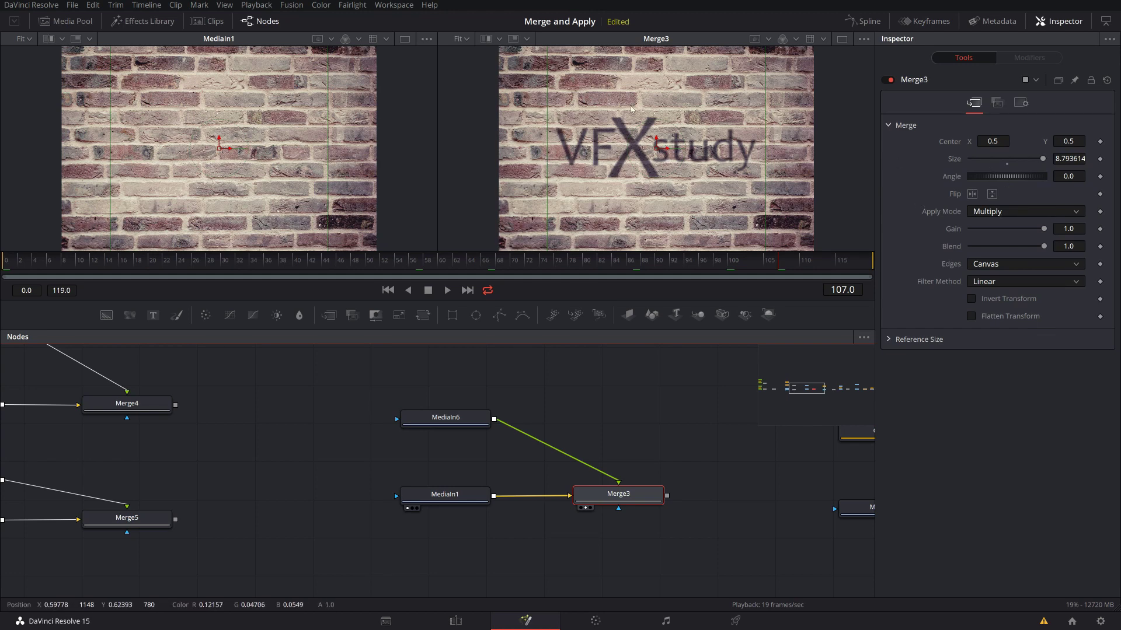
pyautogui.click(639, 379)
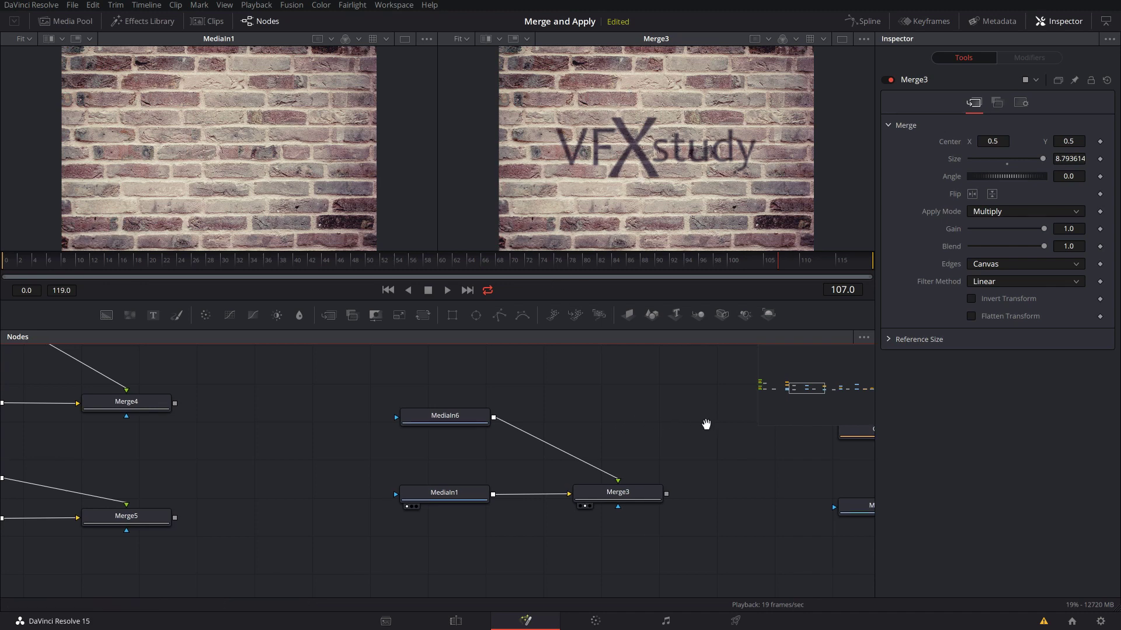
pyautogui.moveTo(695, 421); pyautogui.dragTo(573, 435)
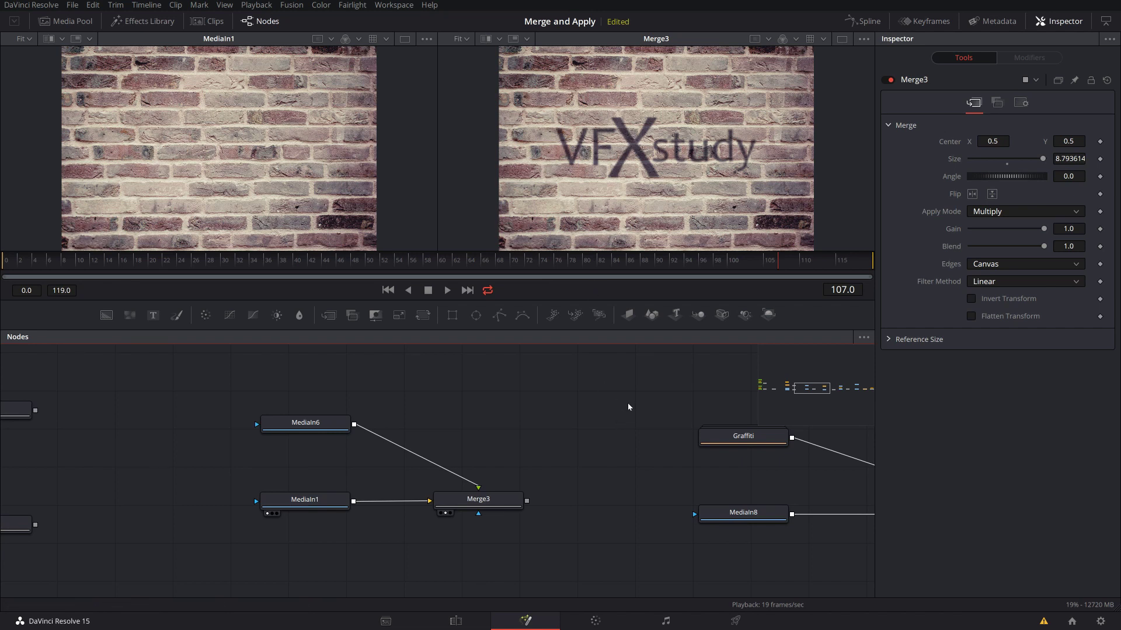
# - Pan the node graph to the Merge6 graffiti merge and select it
pyautogui.moveTo(652, 397); pyautogui.dragTo(493, 391)
pyautogui.moveTo(665, 385); pyautogui.dragTo(571, 375)
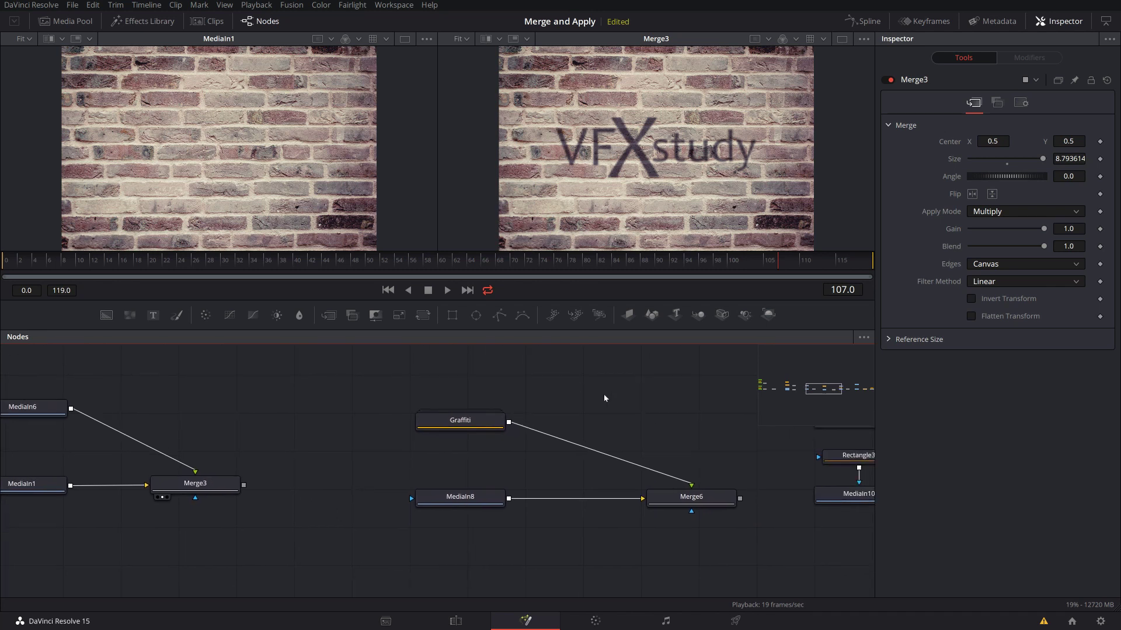
pyautogui.click(701, 499)
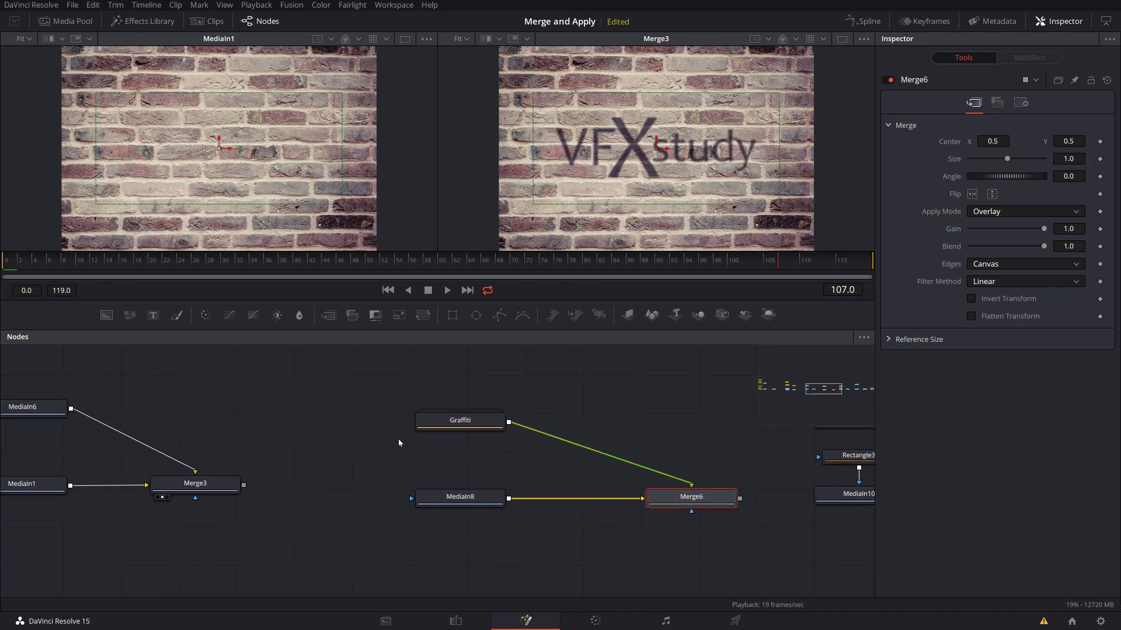
pyautogui.hscroll(-1, 703, 499)
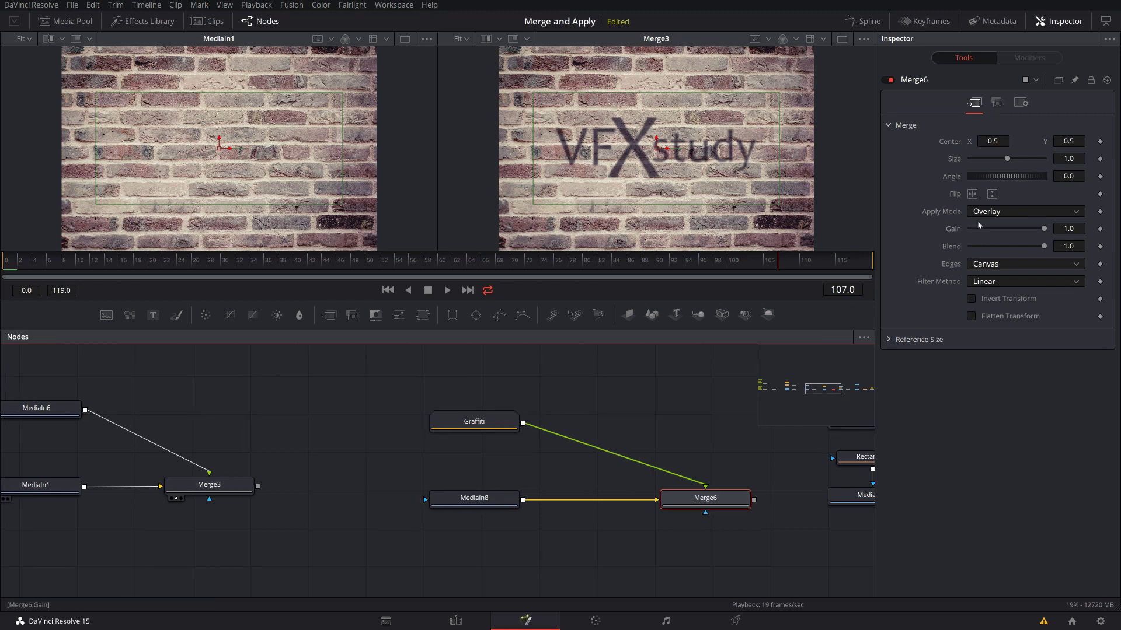
# - View the Graffiti artwork and the MediaIn8 steps photo, then the Merge6 Overlay composite
pyautogui.click(482, 432)
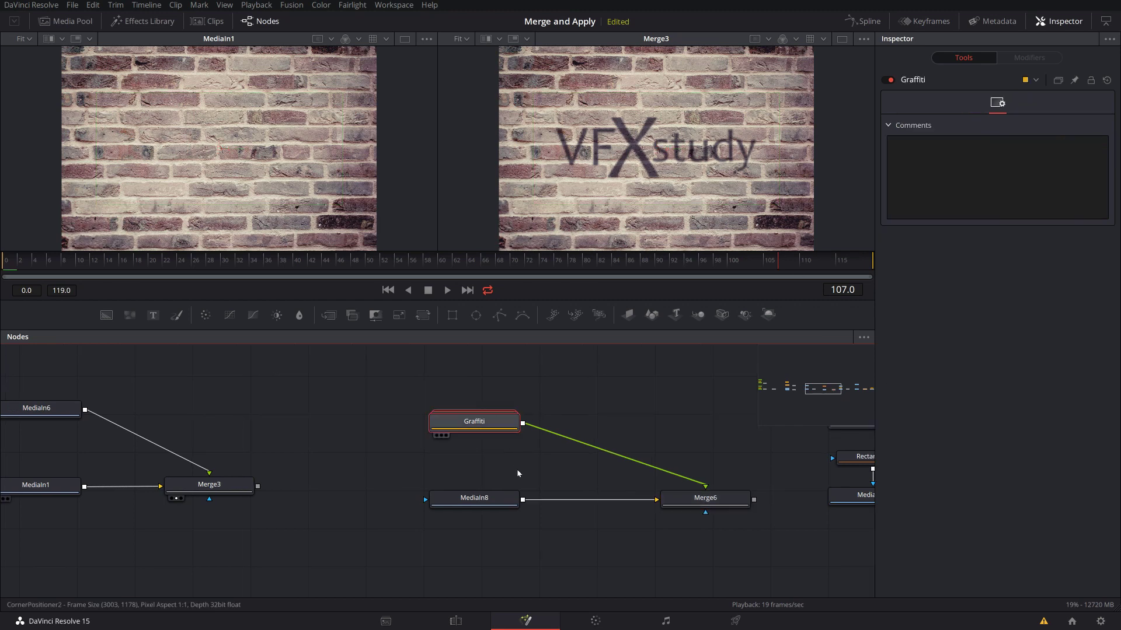
pyautogui.press('1')
pyautogui.click(494, 505)
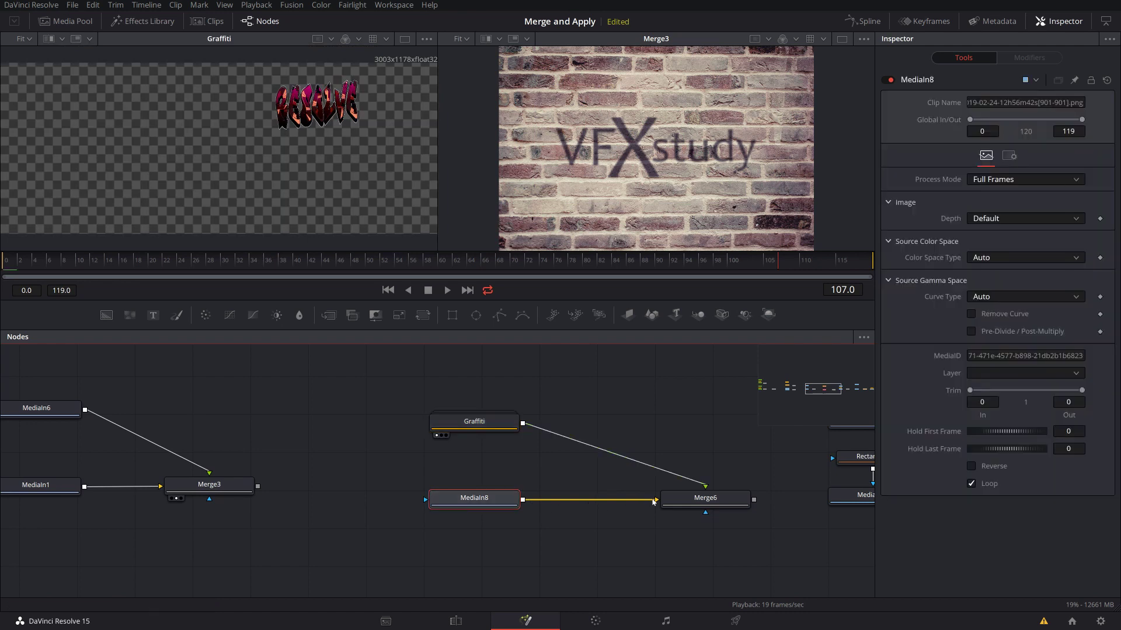
pyautogui.press('2')
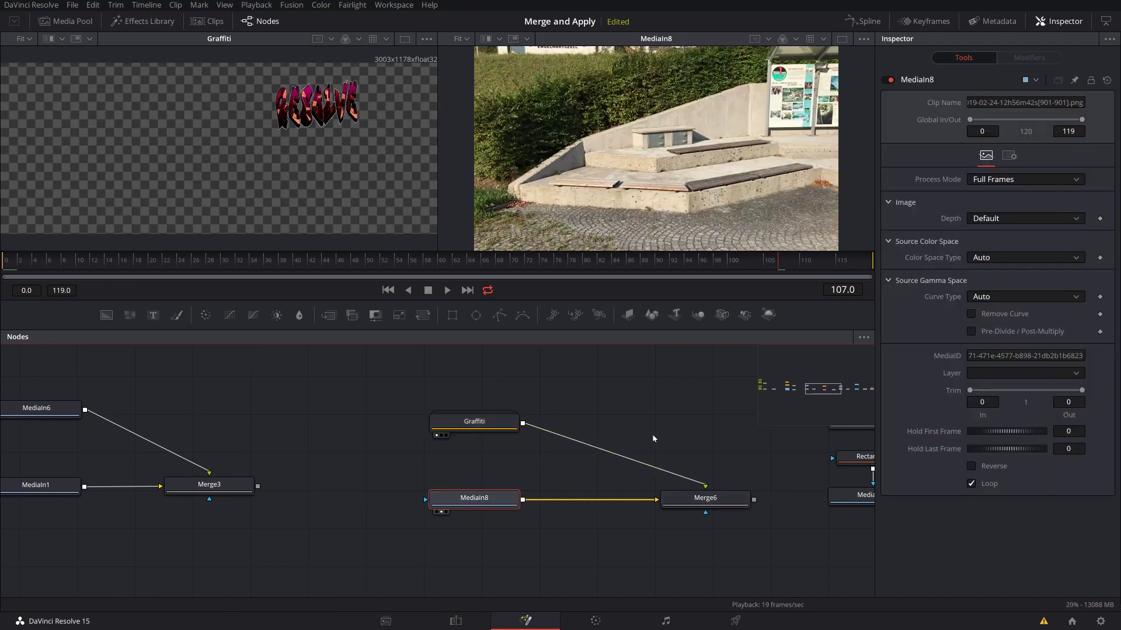
pyautogui.click(723, 504)
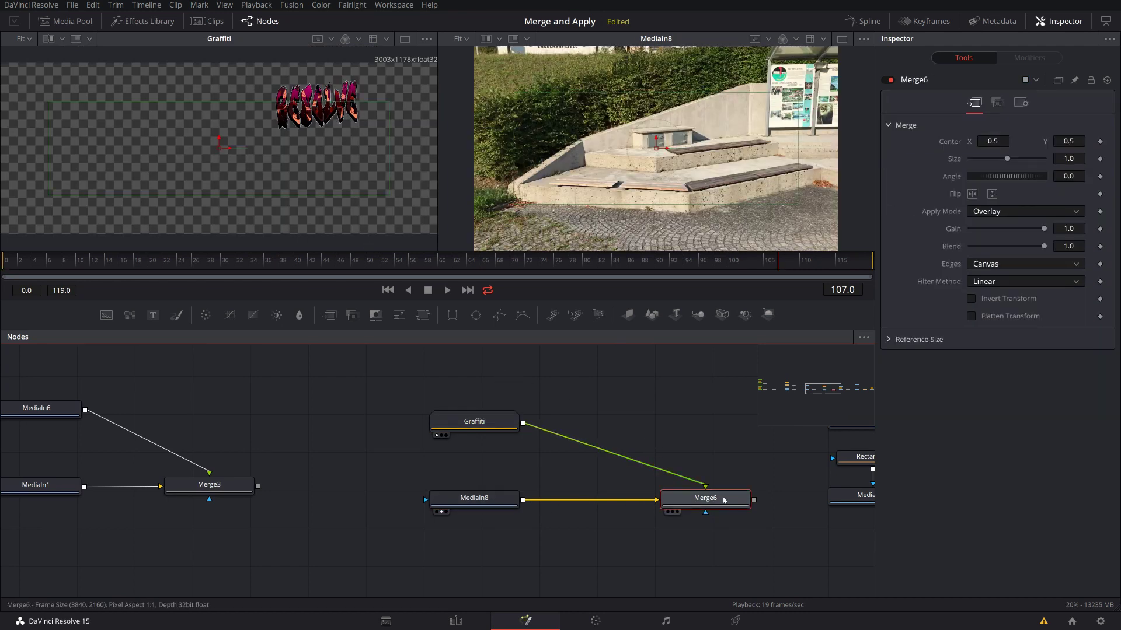
pyautogui.press('2')
pyautogui.scroll(6, 723, 125)
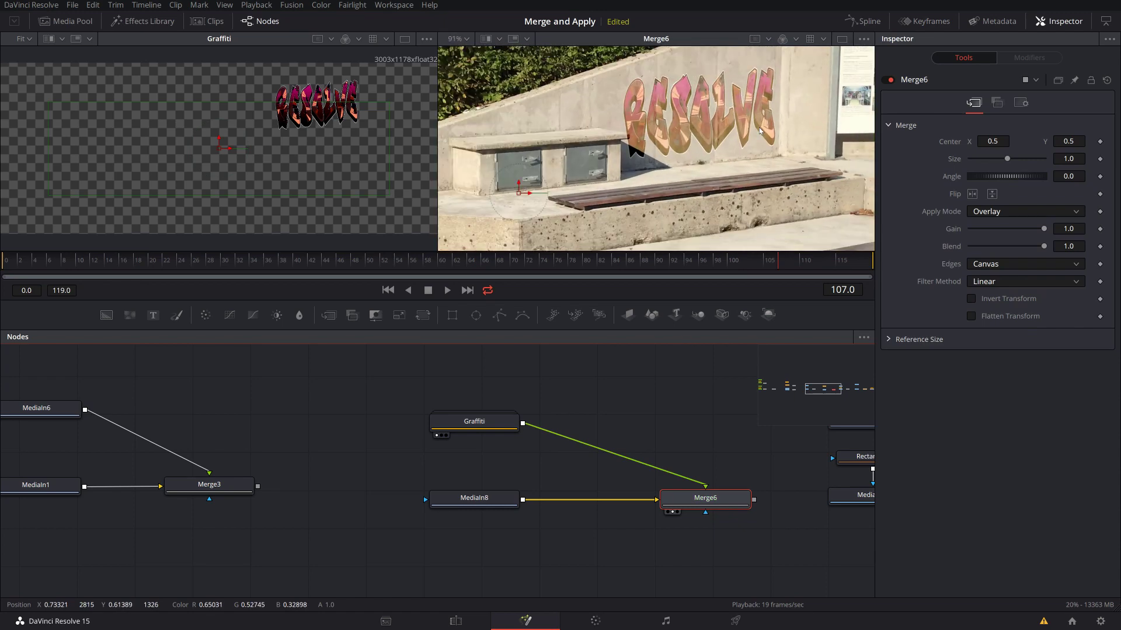
pyautogui.scroll(2, 759, 134)
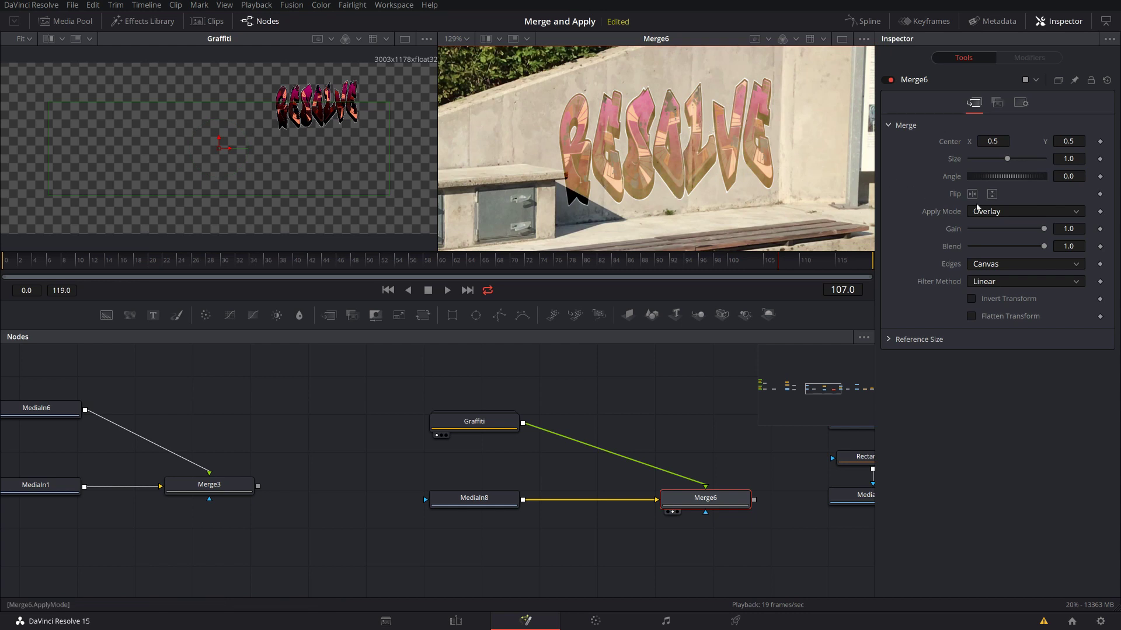
pyautogui.click(996, 217)
pyautogui.click(1008, 258)
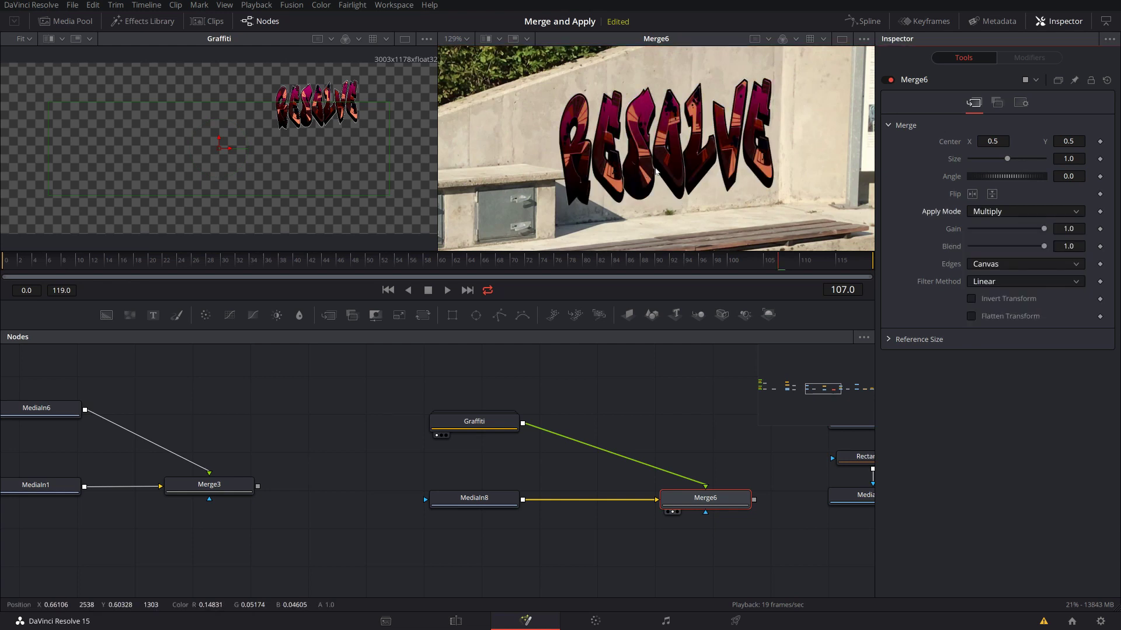
pyautogui.click(990, 214)
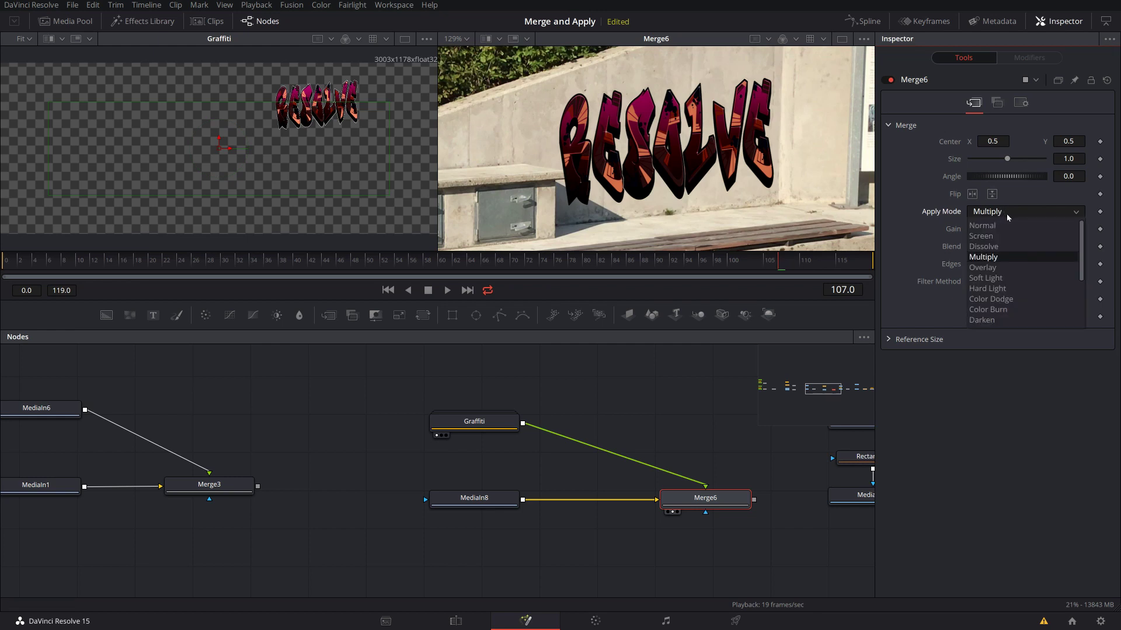
pyautogui.click(1001, 236)
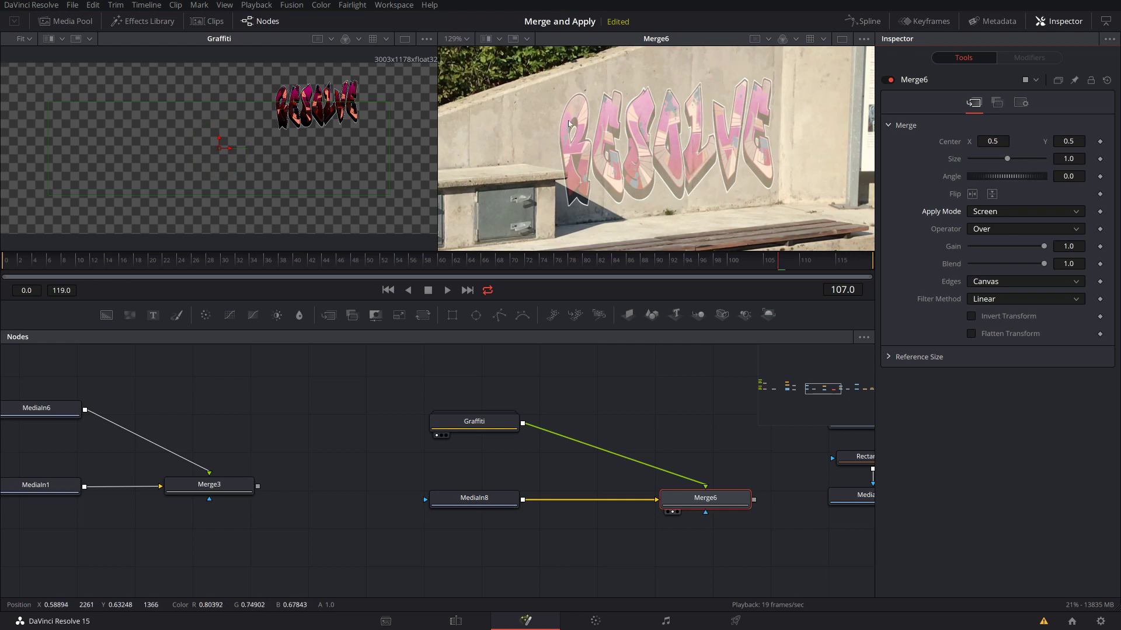
pyautogui.click(985, 213)
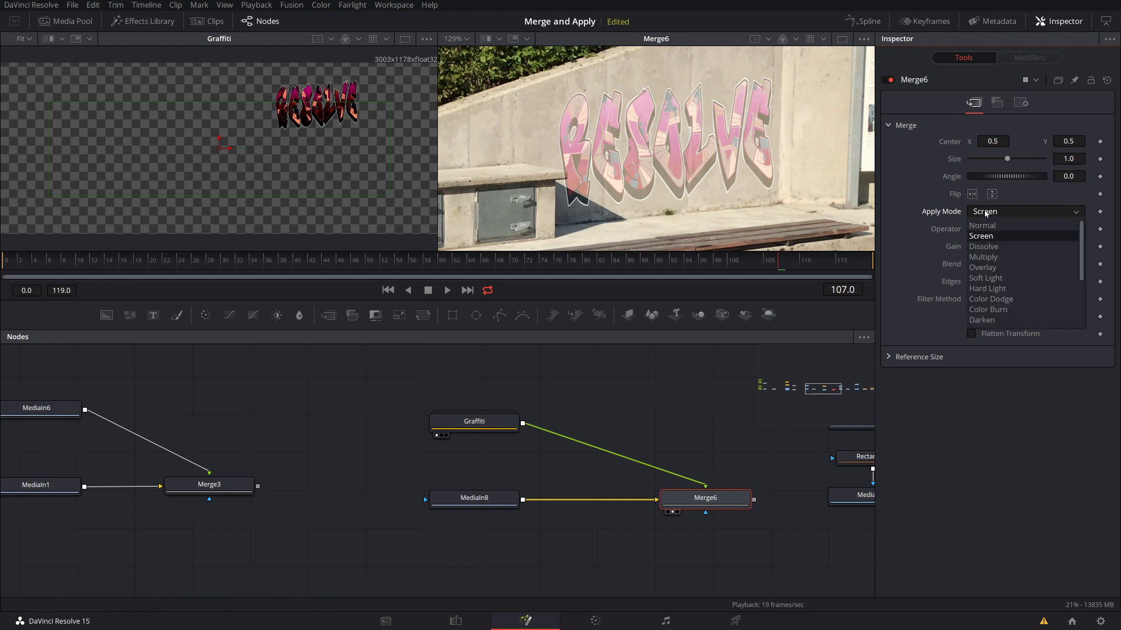
pyautogui.click(982, 267)
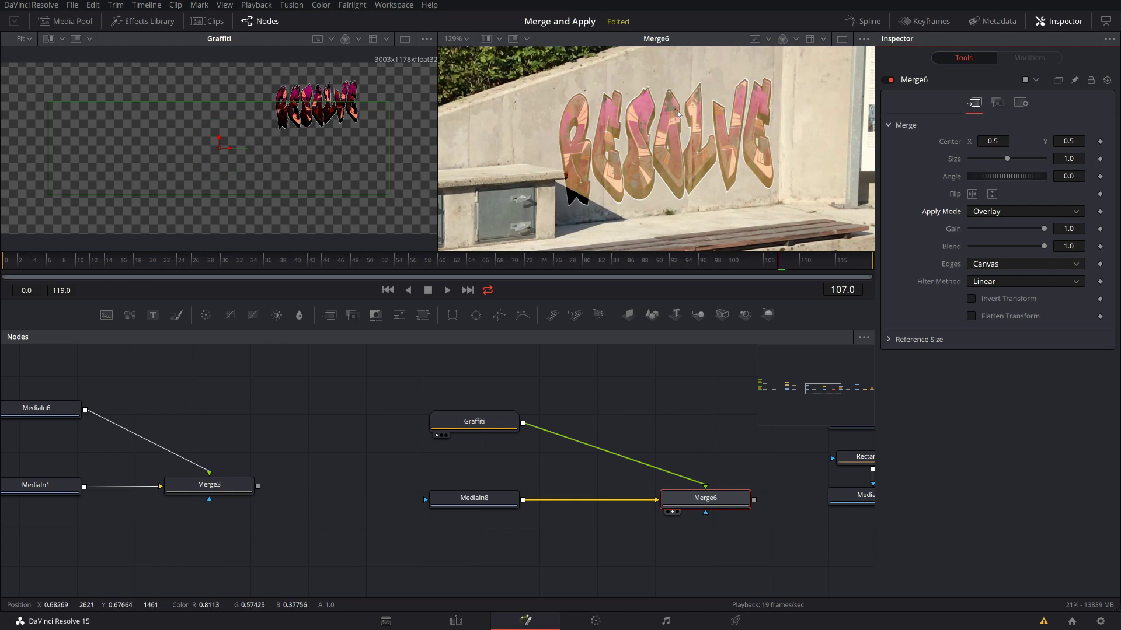
pyautogui.moveTo(1042, 232)
pyautogui.mouseDown()
pyautogui.moveTo(1029, 232)
pyautogui.moveTo(1057, 232)
pyautogui.mouseUp()
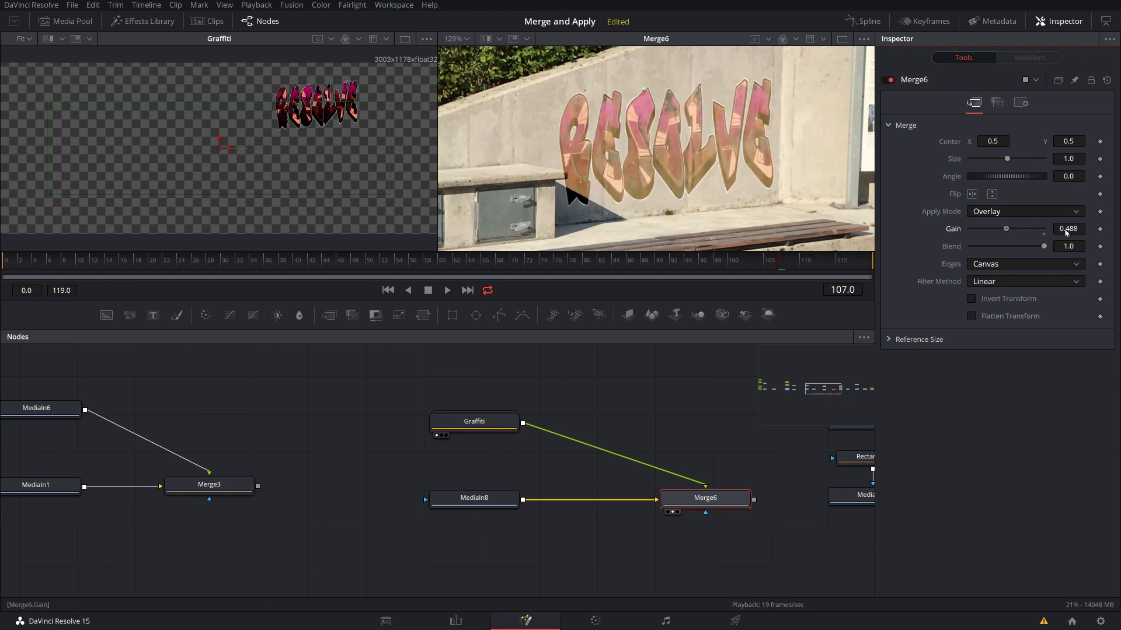
pyautogui.hotkey('ctrl', 'z')
pyautogui.moveTo(676, 384); pyautogui.dragTo(330, 370)
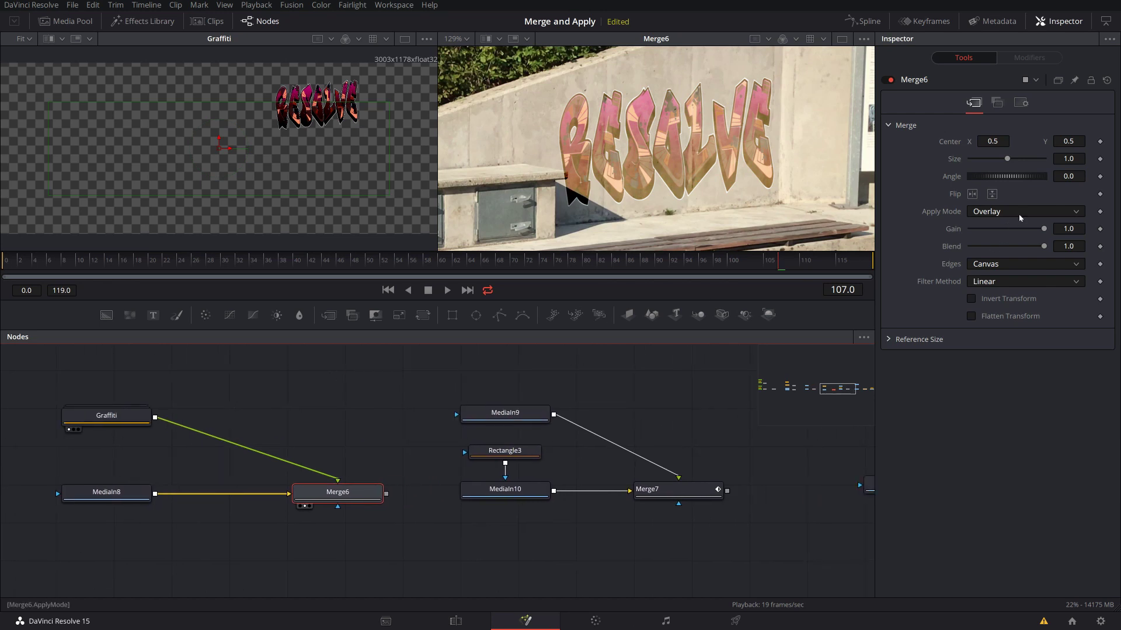
pyautogui.click(1038, 211)
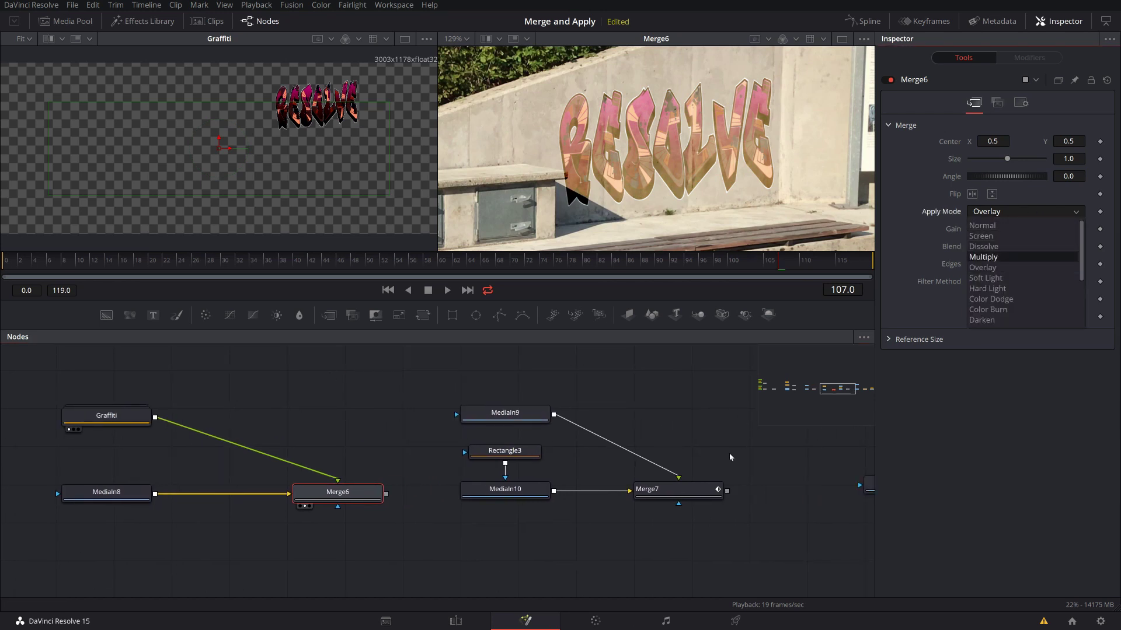
# - View the Merge7 dissolve between the waterfront city shots and scrub back to frame 41
pyautogui.click(743, 505)
pyautogui.click(705, 497)
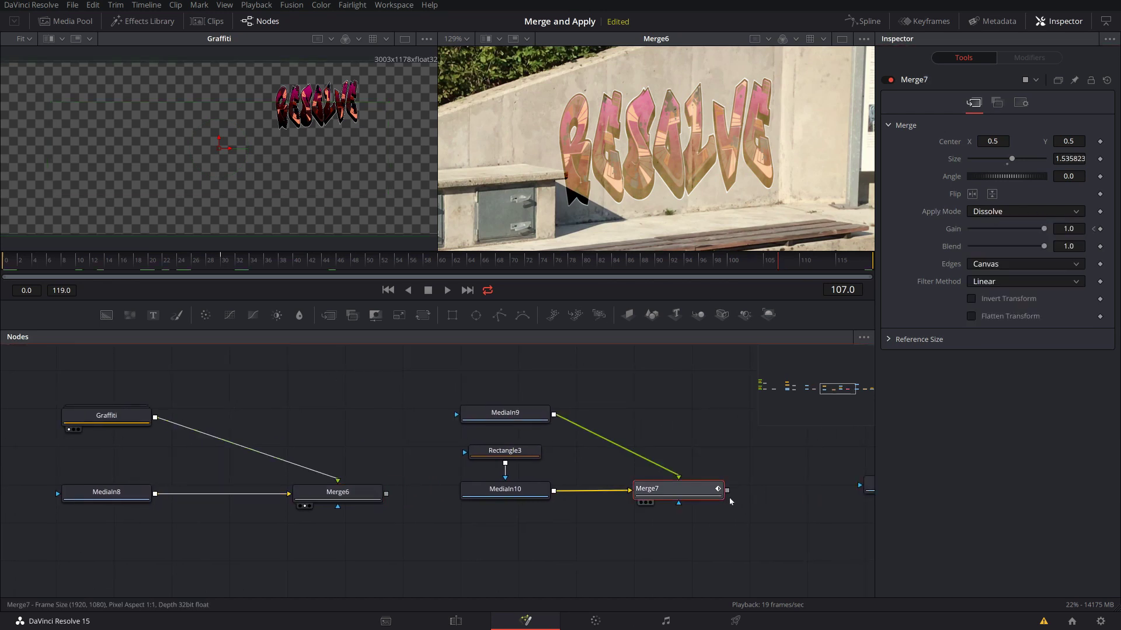
pyautogui.press('2')
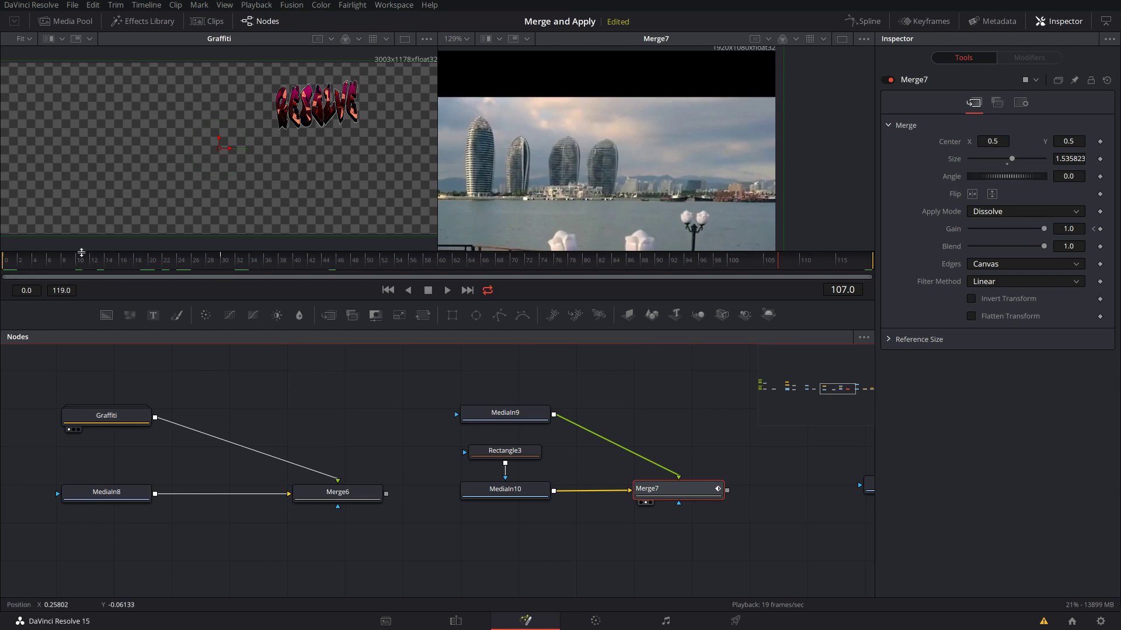
pyautogui.click(55, 263)
pyautogui.moveTo(55, 264); pyautogui.dragTo(20, 263)
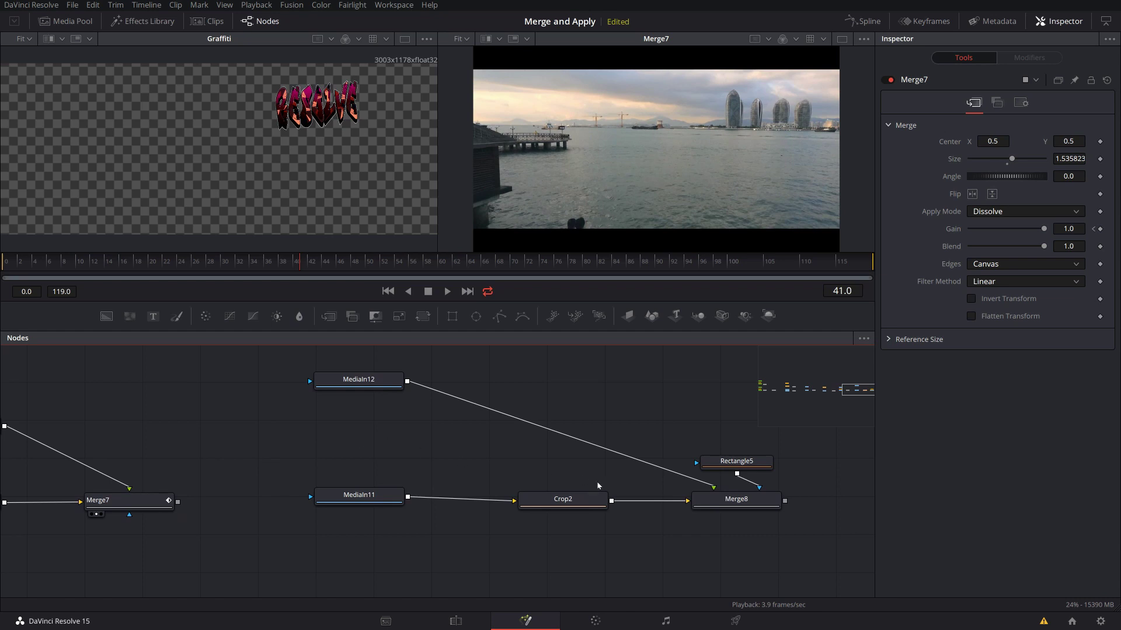
# - Select the Merge8 sky replacement node and check its apply mode, leaving it on Lighten
pyautogui.click(740, 503)
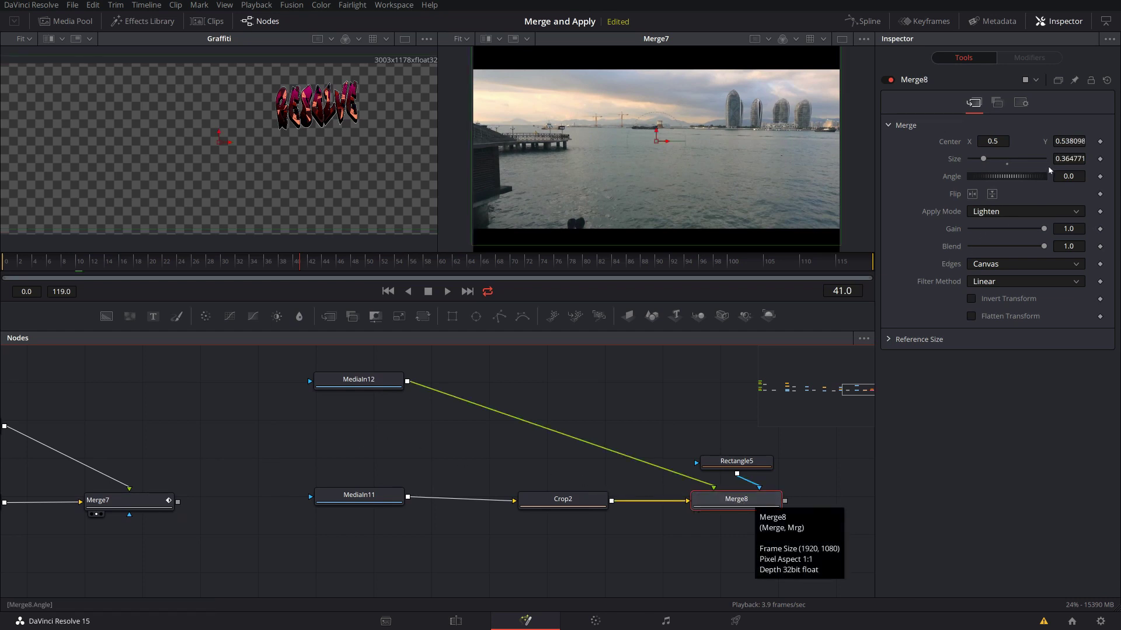
pyautogui.click(1030, 211)
pyautogui.scroll(-1, 1033, 263)
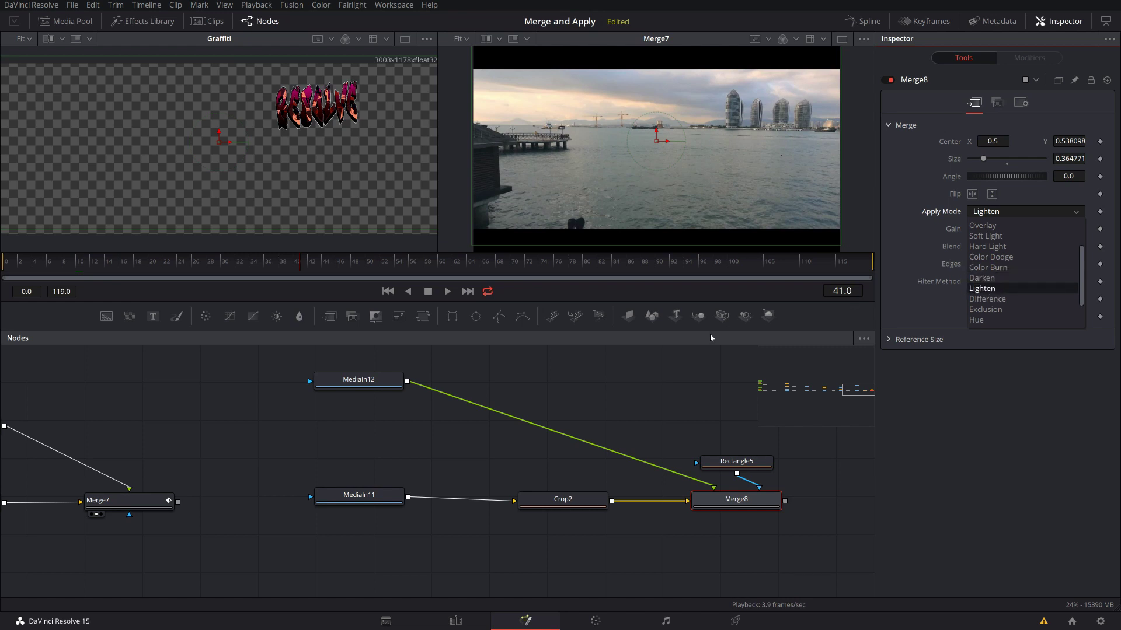
pyautogui.click(681, 384)
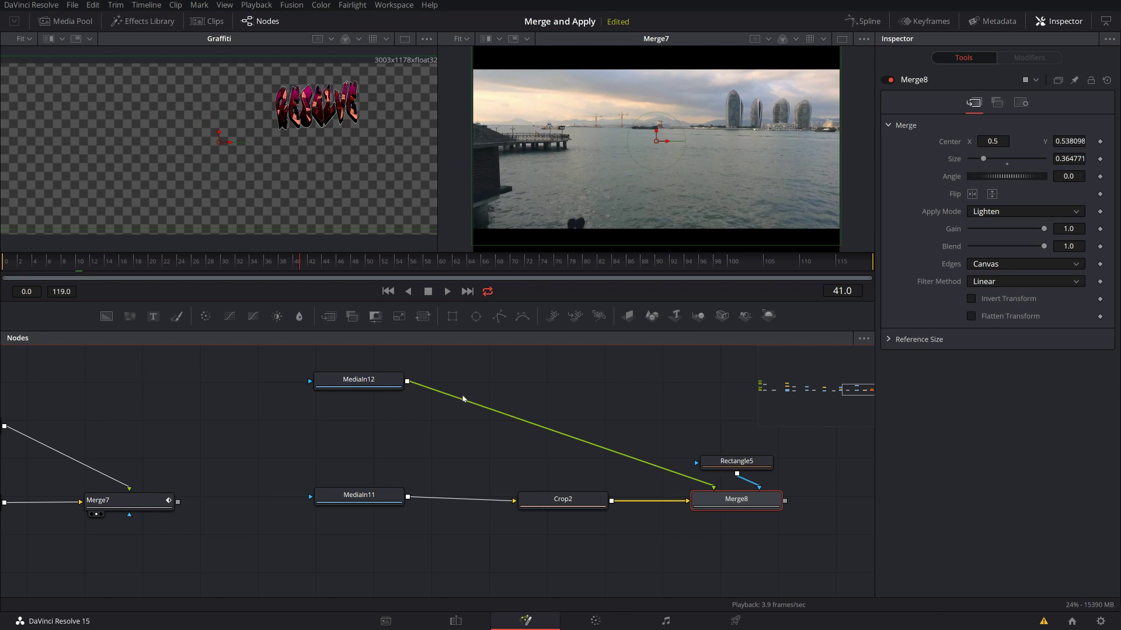
# - View the MediaIn11 field clip and MediaIn12 sky clip, then select Merge8
pyautogui.click(356, 497)
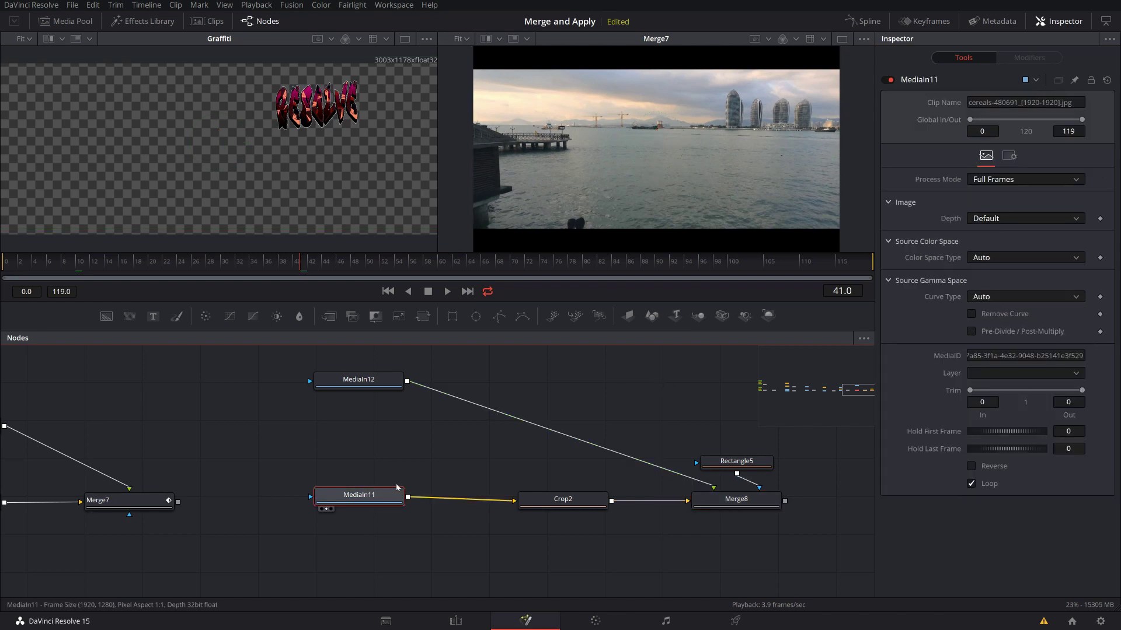
pyautogui.press('2')
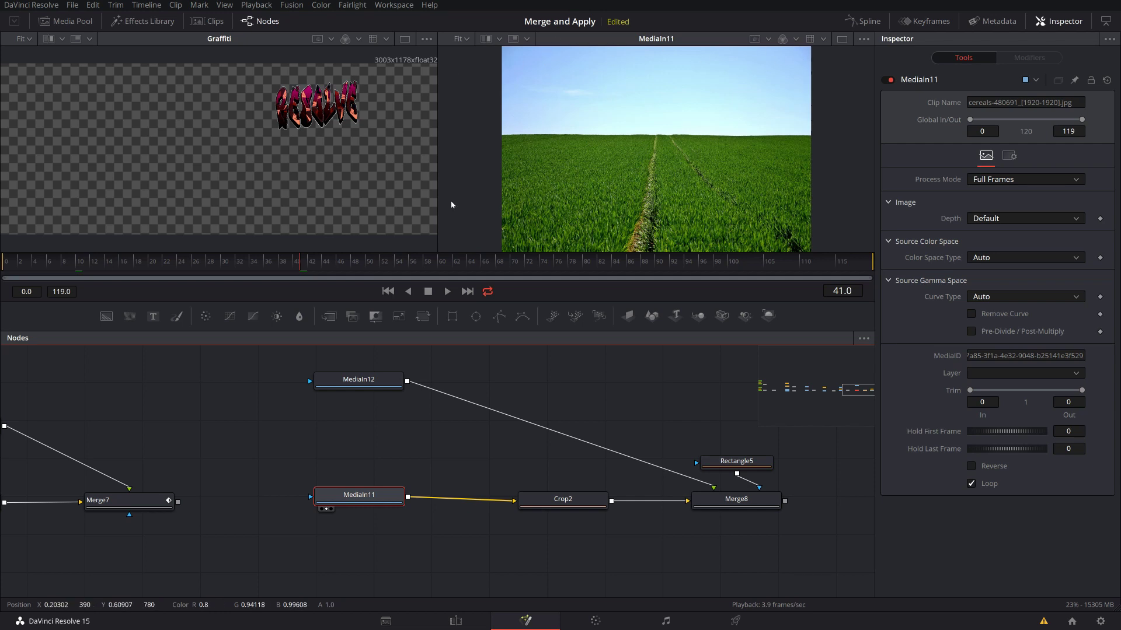
pyautogui.moveTo(359, 379); pyautogui.dragTo(383, 115)
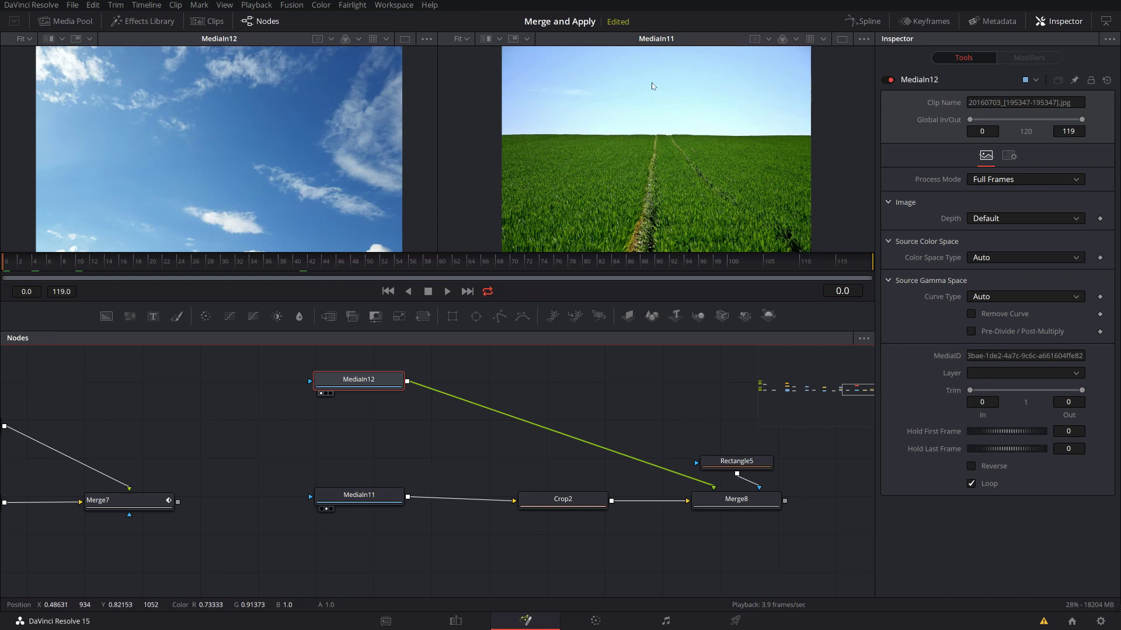
pyautogui.click(786, 493)
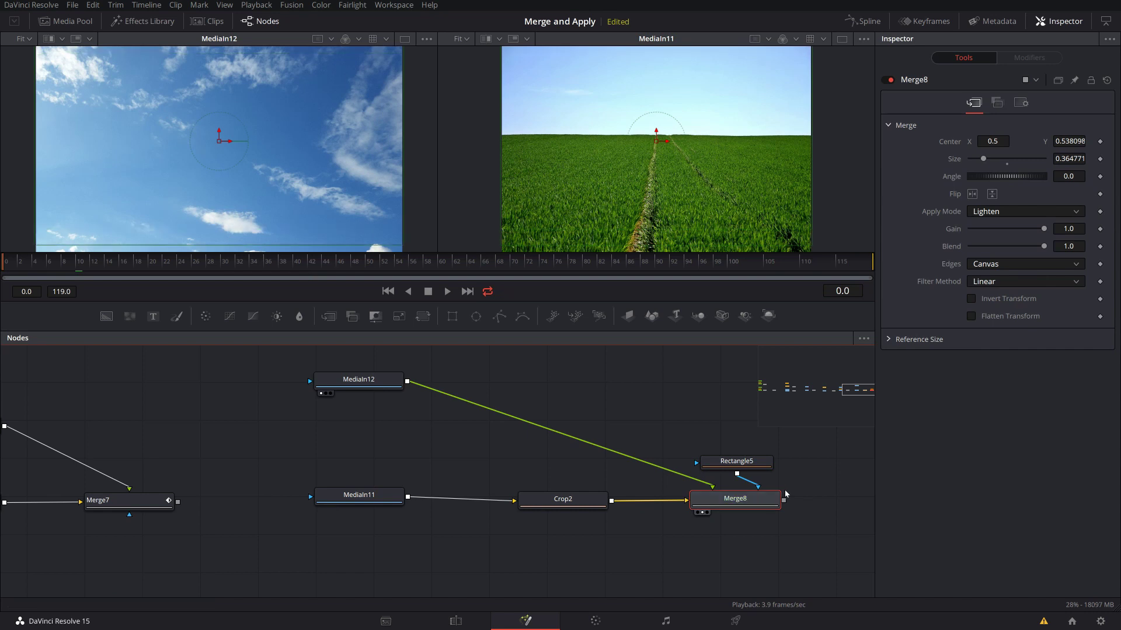
# - Show the Merge8 Lighten composite, compare it with the MediaIn11 field clip, and view it again
pyautogui.press('2')
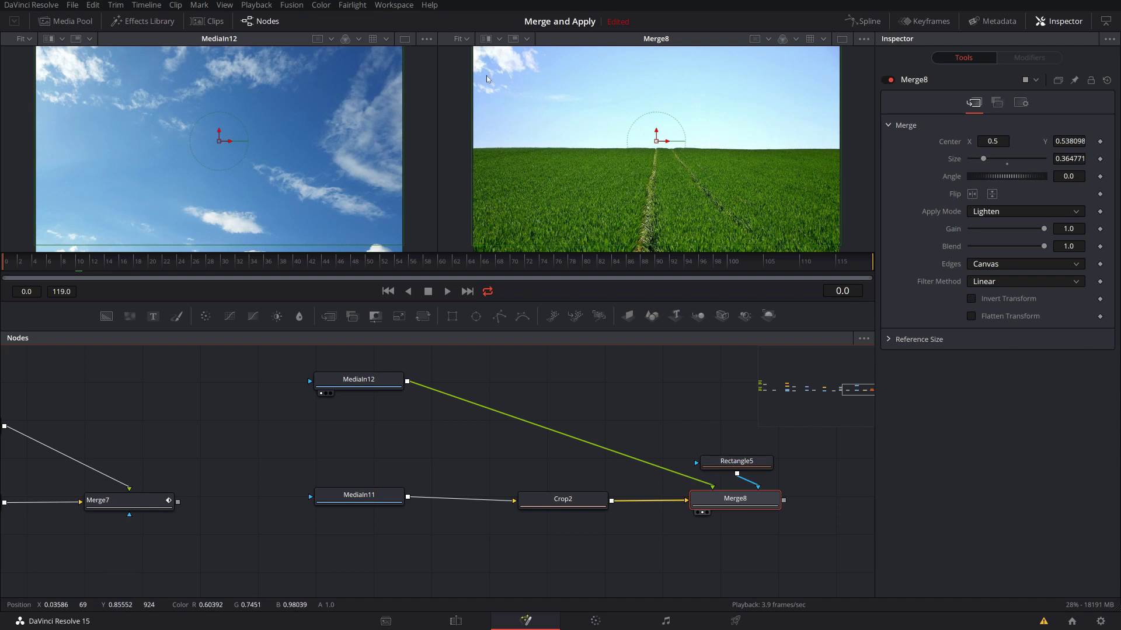
pyautogui.moveTo(367, 495); pyautogui.dragTo(506, 69)
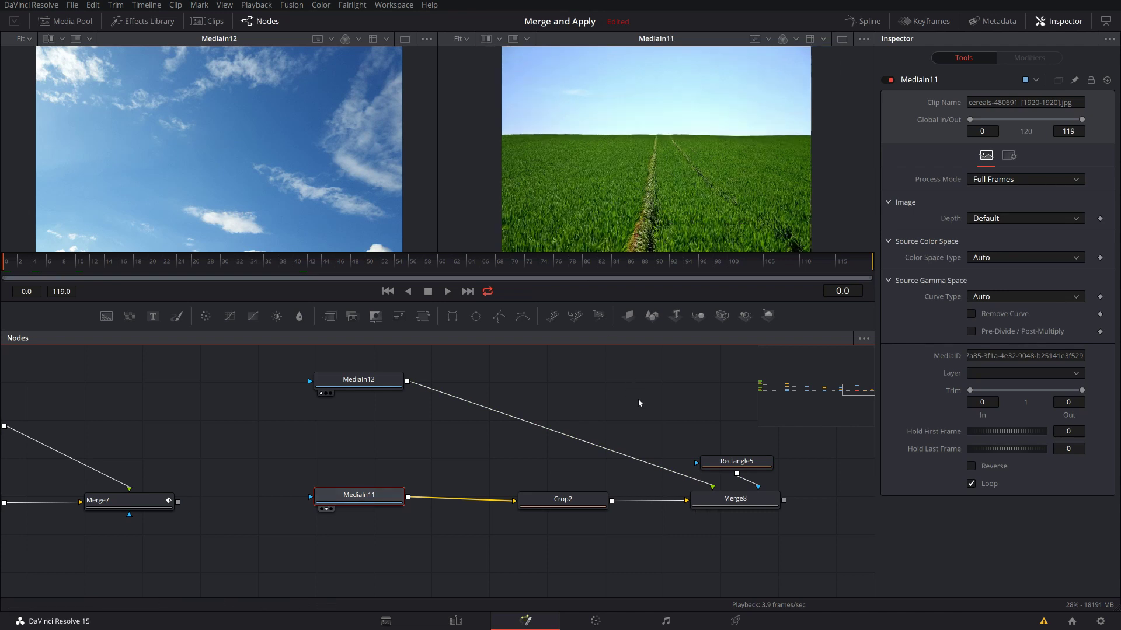
pyautogui.click(735, 501)
pyautogui.press('2')
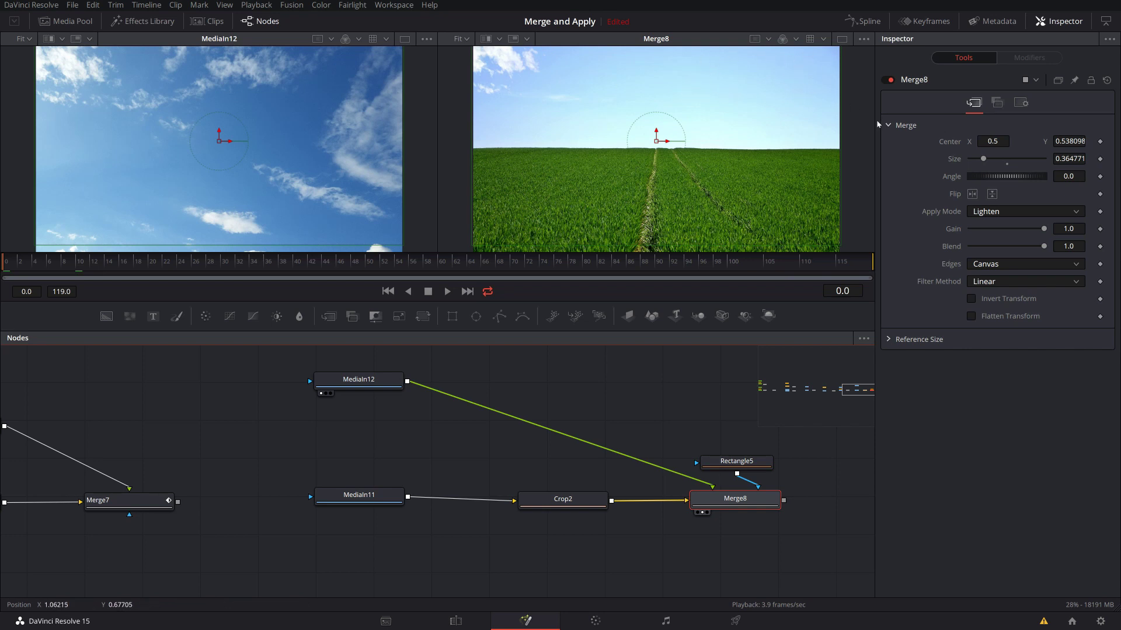
# - Switch Merge8 to Darken and lower the Rectangle5 mask edge to the field horizon
pyautogui.click(999, 212)
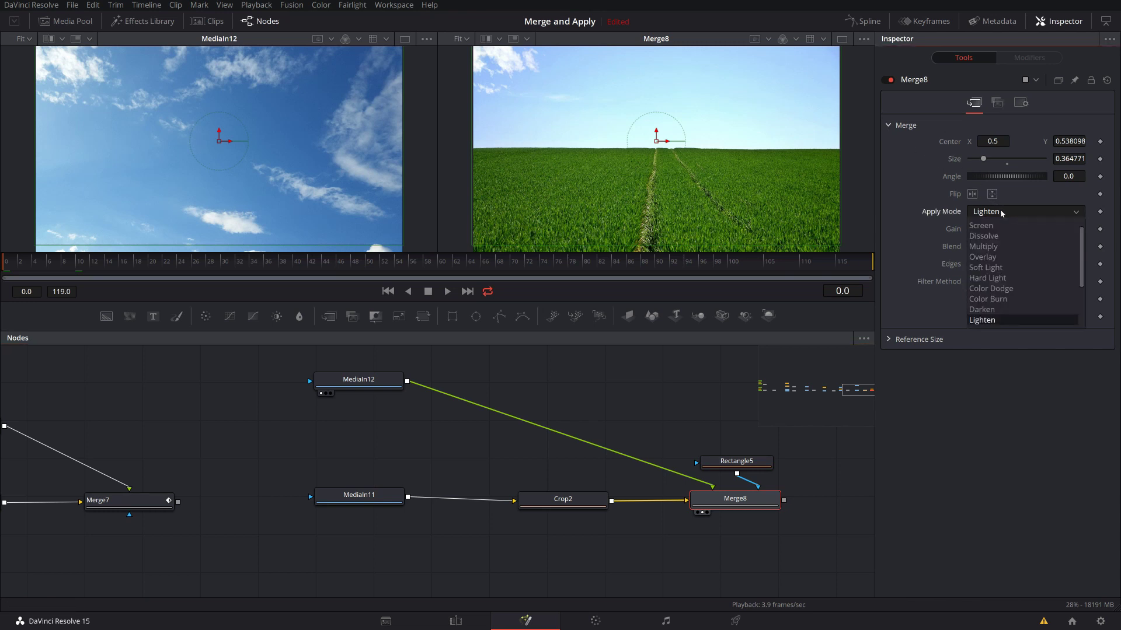
pyautogui.click(996, 309)
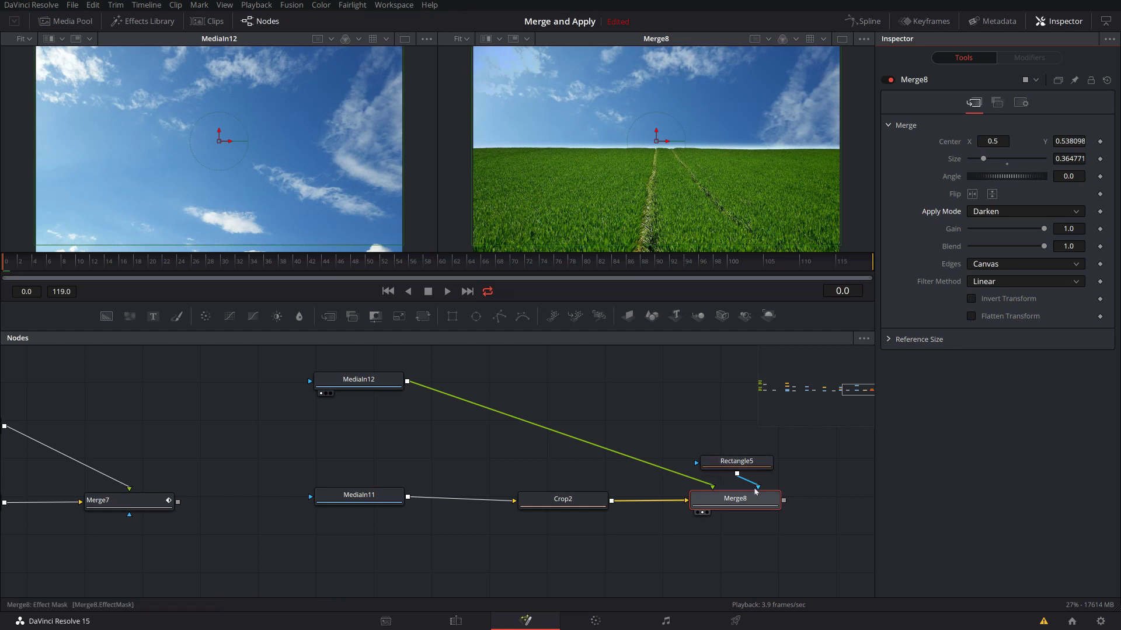
pyautogui.click(733, 501)
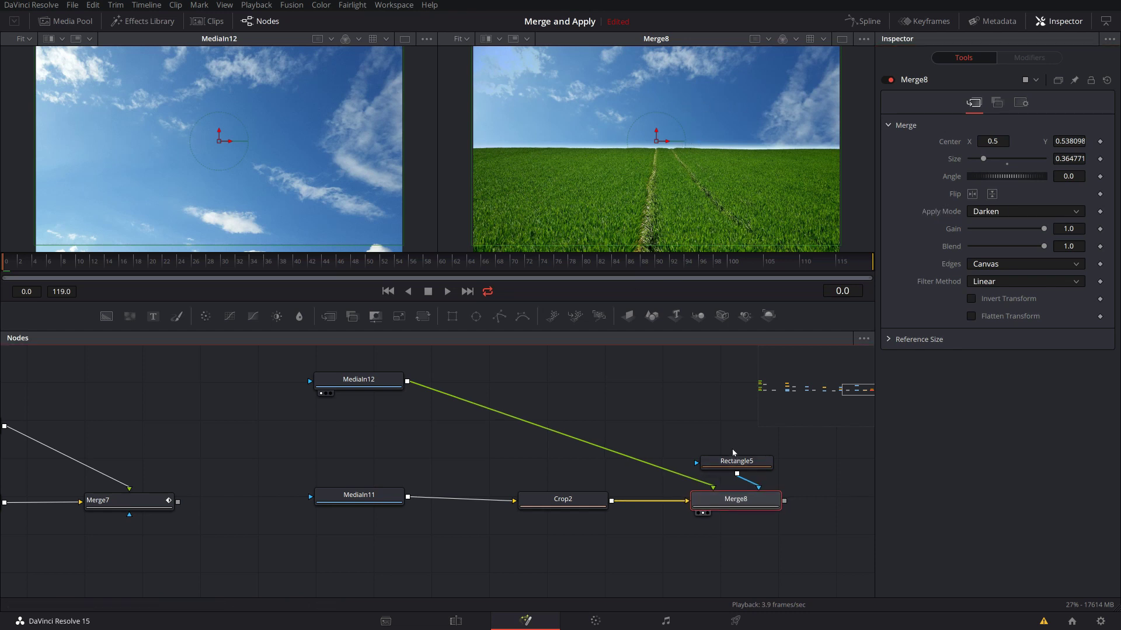
pyautogui.click(743, 463)
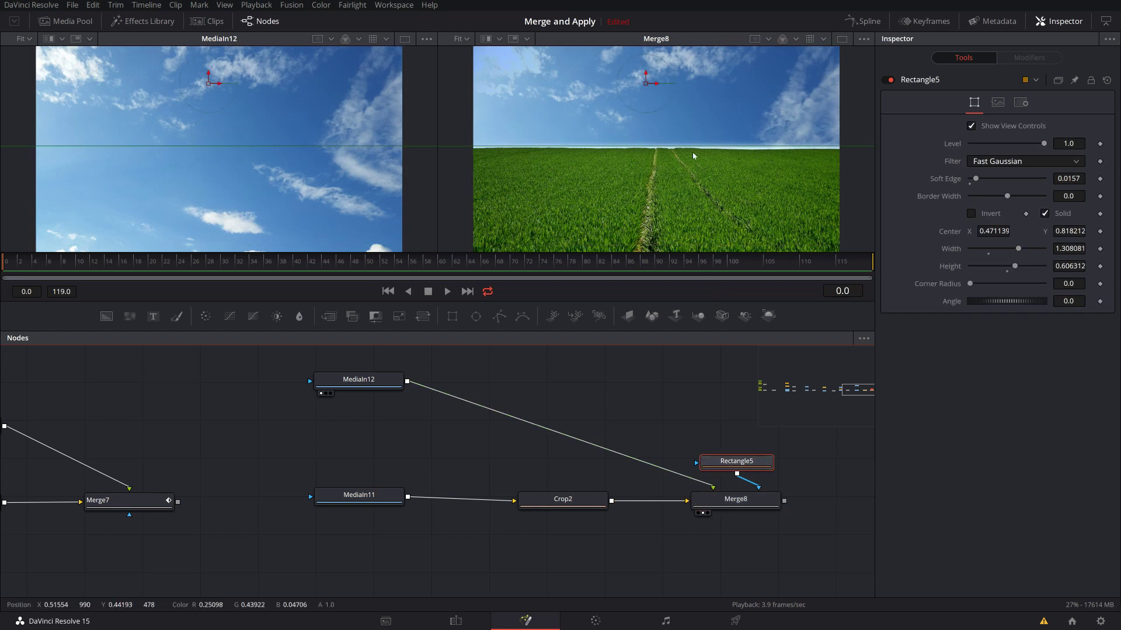
pyautogui.moveTo(646, 74); pyautogui.dragTo(645, 91)
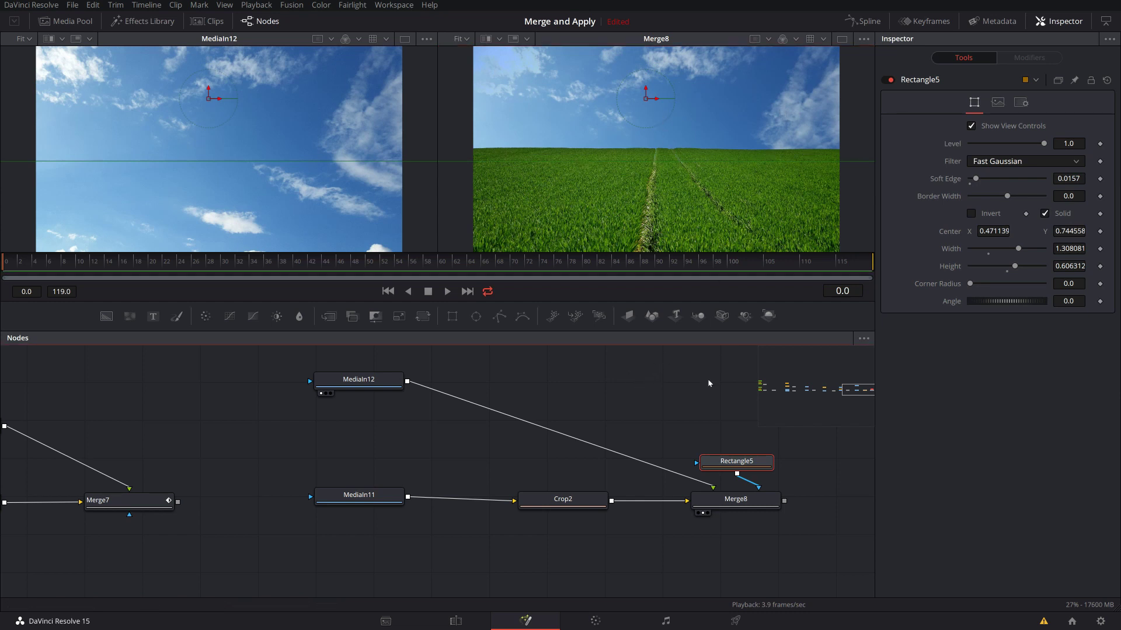
pyautogui.click(722, 348)
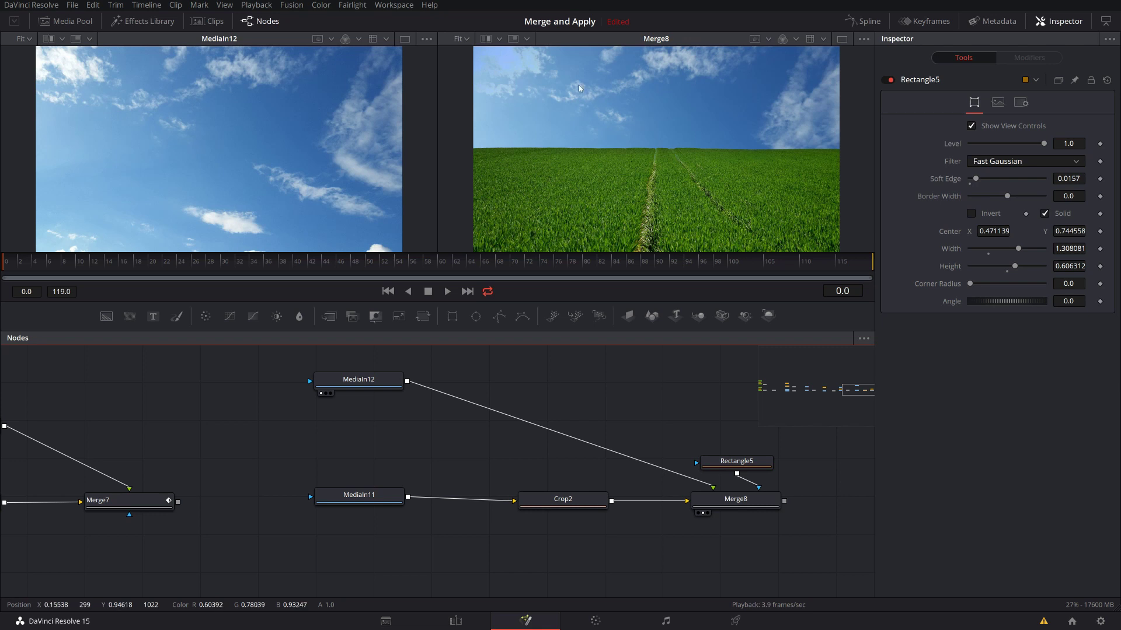
# - Select Merge8 and scroll through its Apply Mode list, currently set to Darken
pyautogui.click(746, 500)
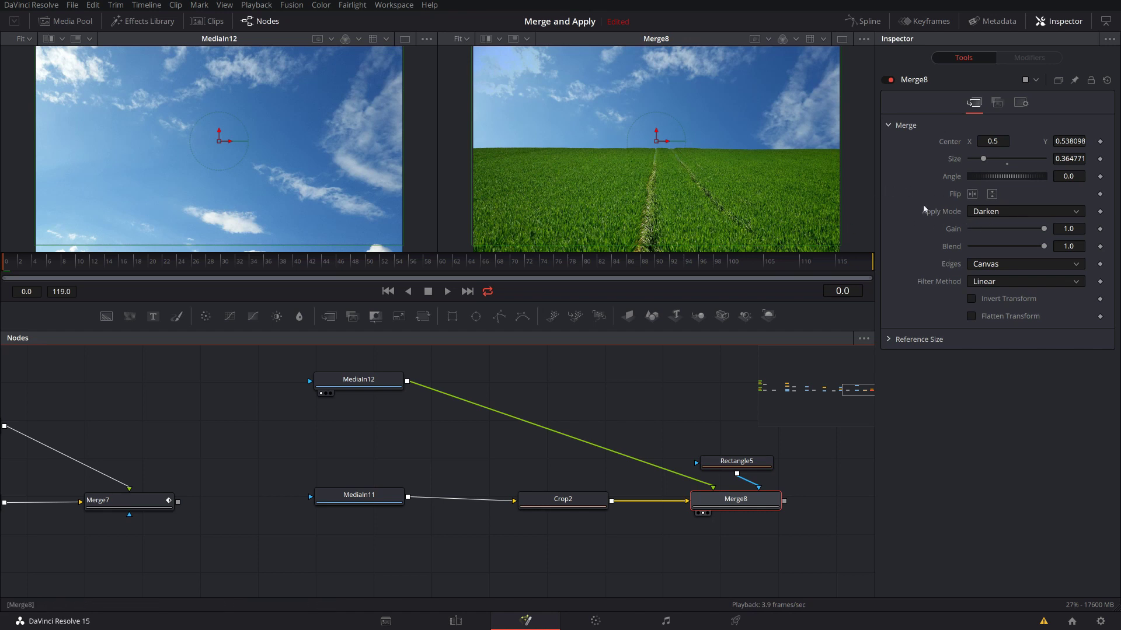
pyautogui.click(995, 214)
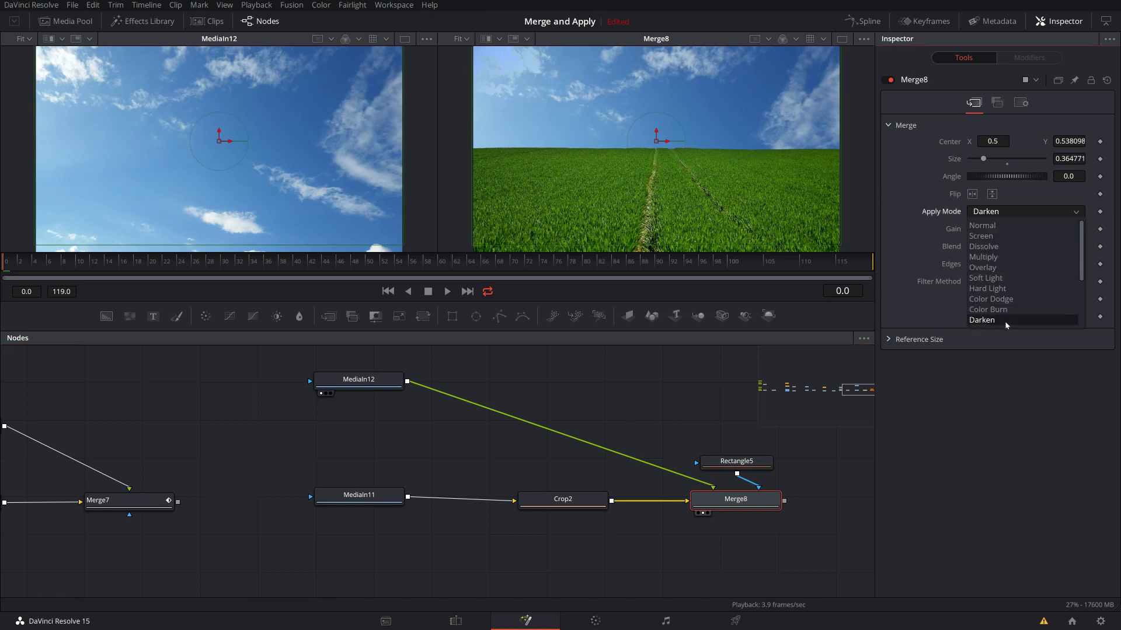
pyautogui.scroll(-2, 1006, 307)
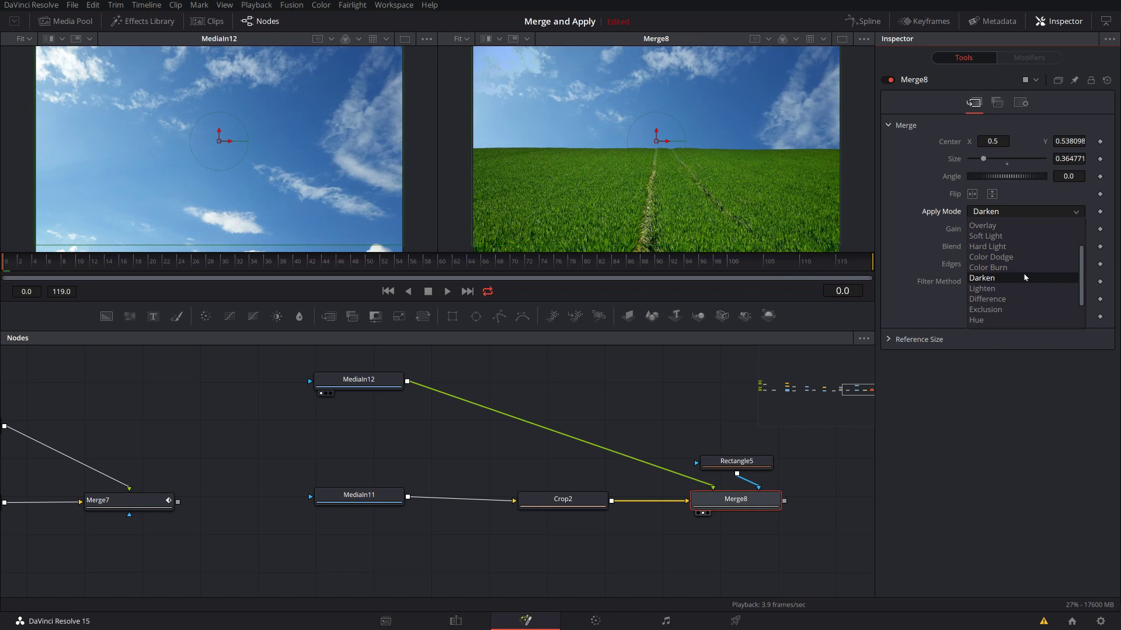
pyautogui.scroll(1, 1024, 271)
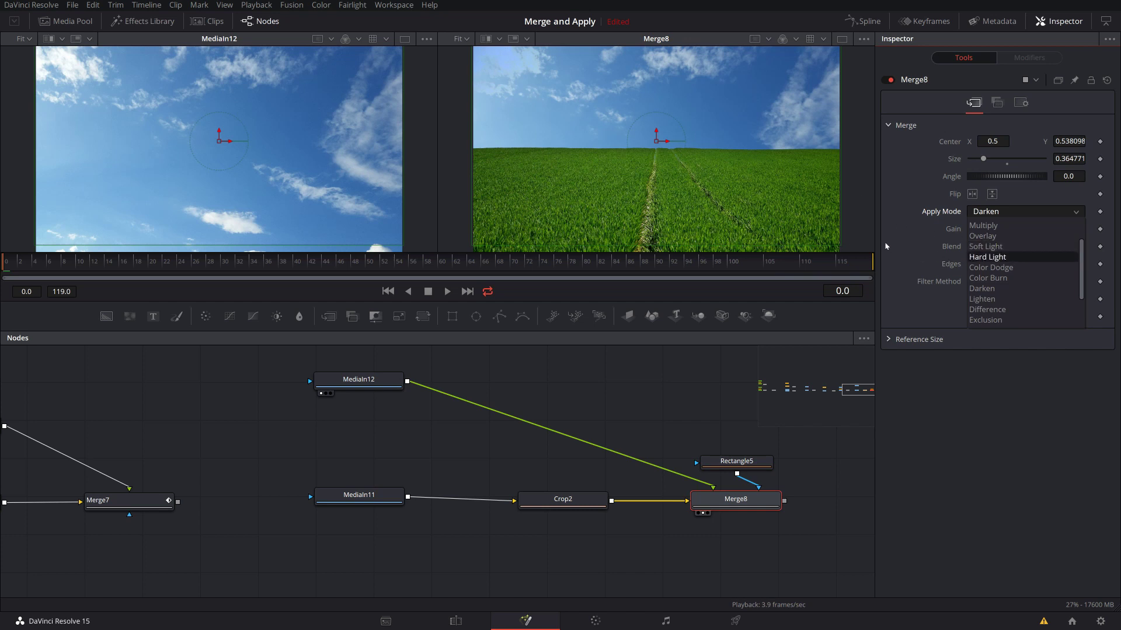
# - Try Color Dodge on Merge8, switch to Color Burn, then scroll further down the mode list
pyautogui.click(1014, 268)
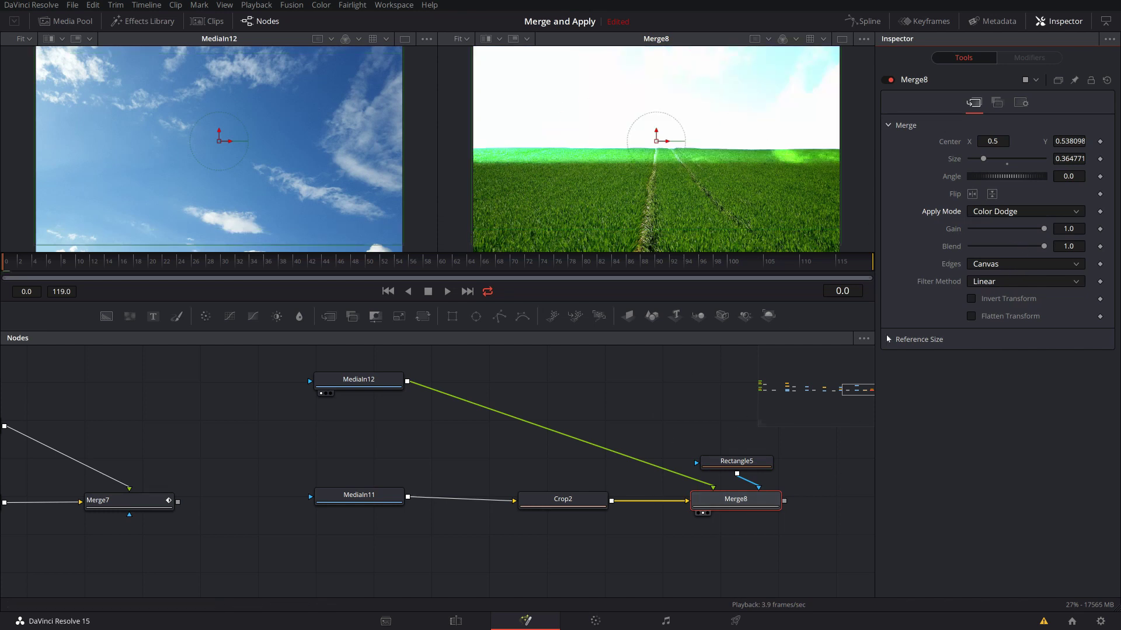
pyautogui.click(1001, 213)
pyautogui.click(1010, 279)
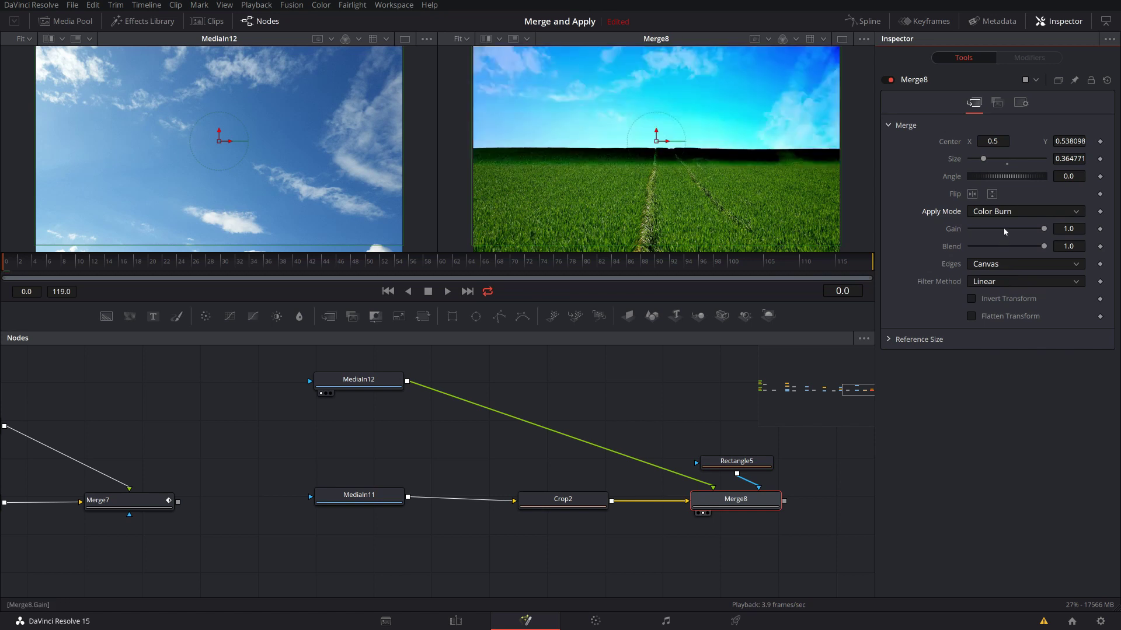
pyautogui.click(1015, 215)
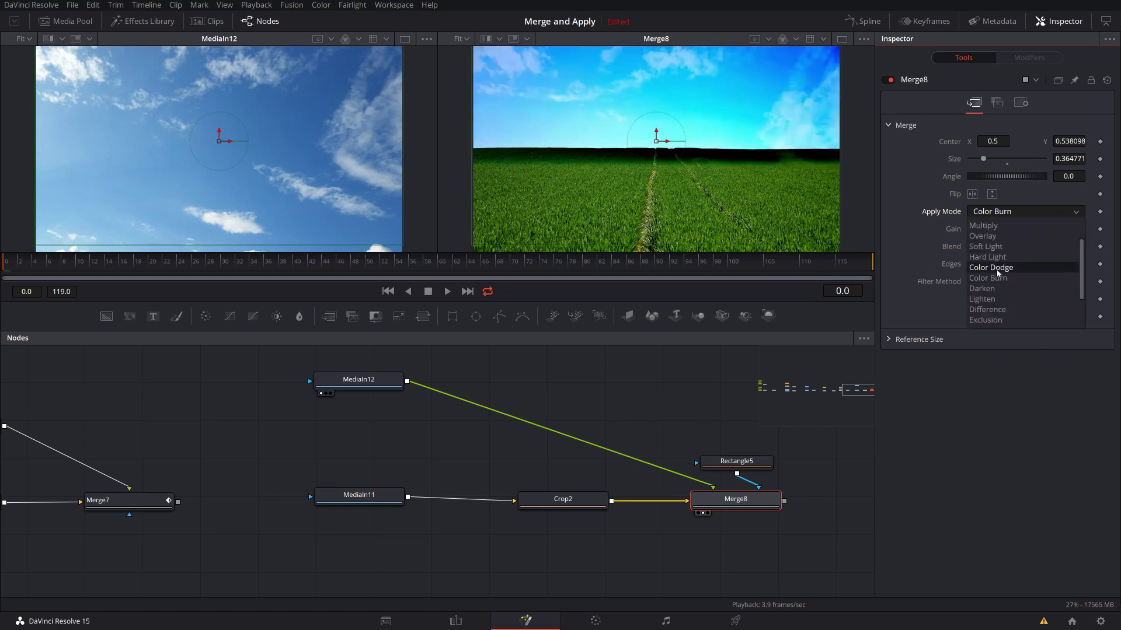
pyautogui.scroll(-1, 1016, 244)
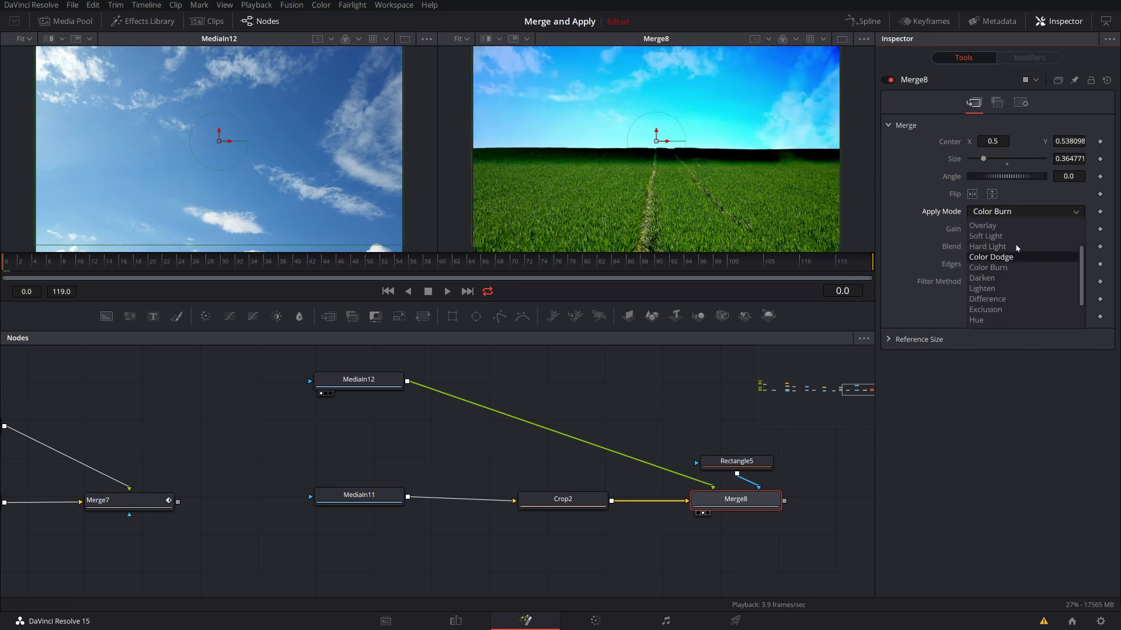
pyautogui.scroll(-2, 1018, 248)
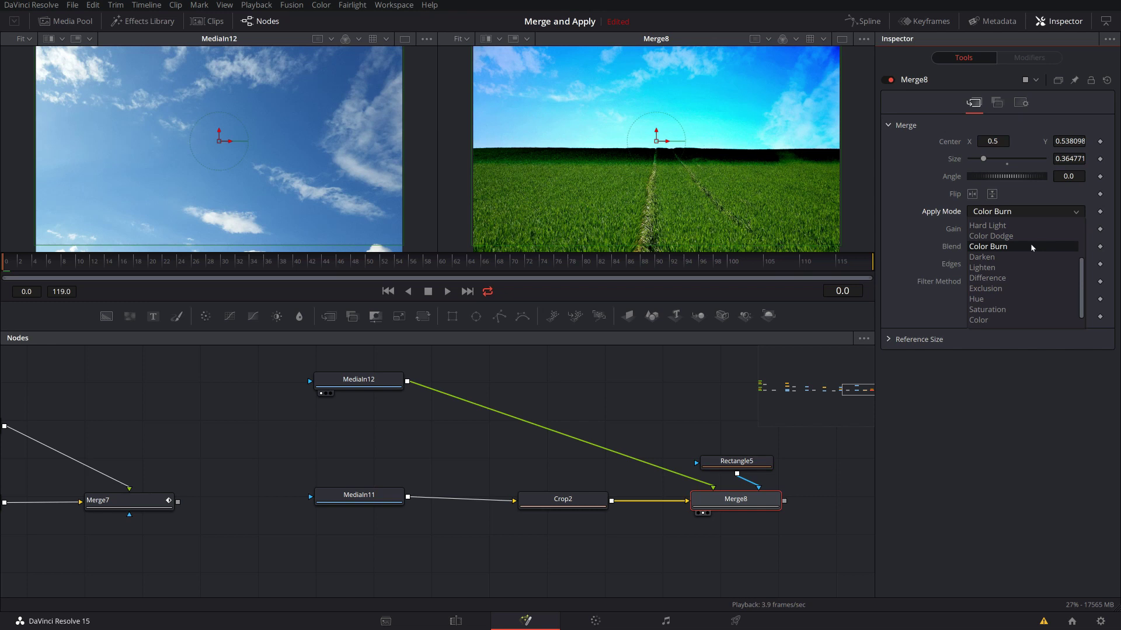
pyautogui.scroll(-1, 1031, 245)
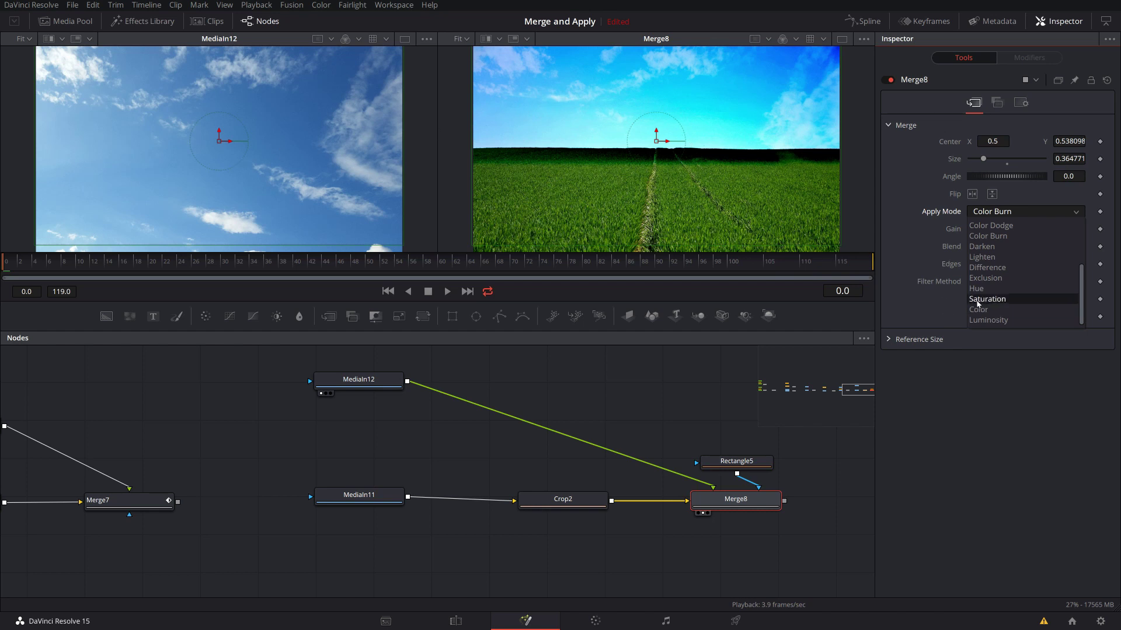
# - Step Merge8's apply mode through Hue, Saturation and Color, ending on Luminosity
pyautogui.click(982, 291)
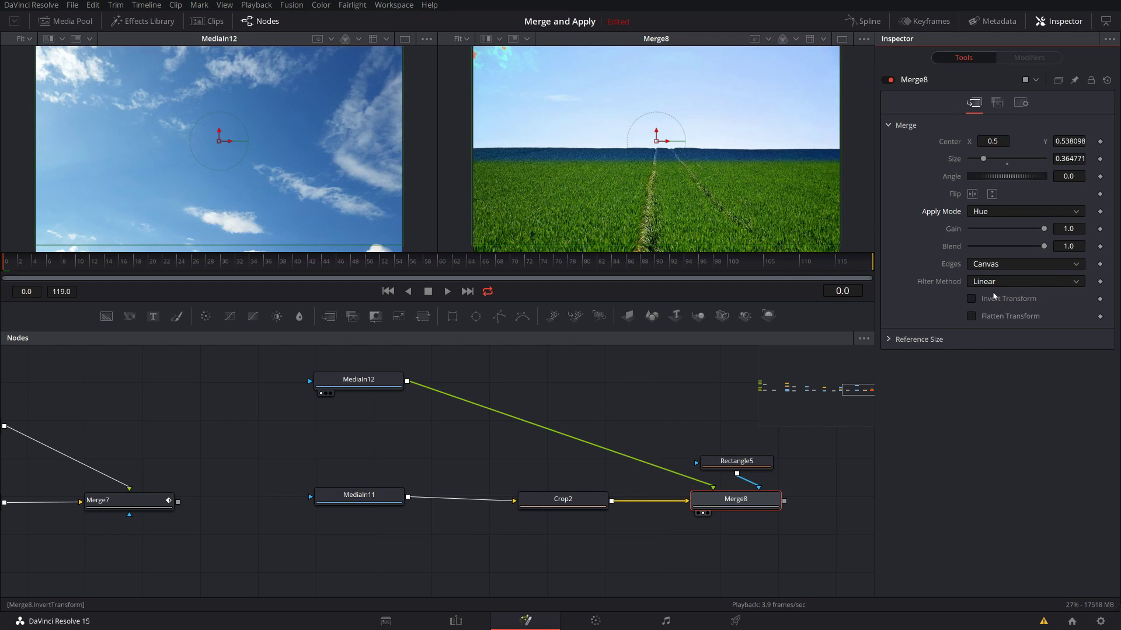
pyautogui.press('Down')
pyautogui.press('Down')
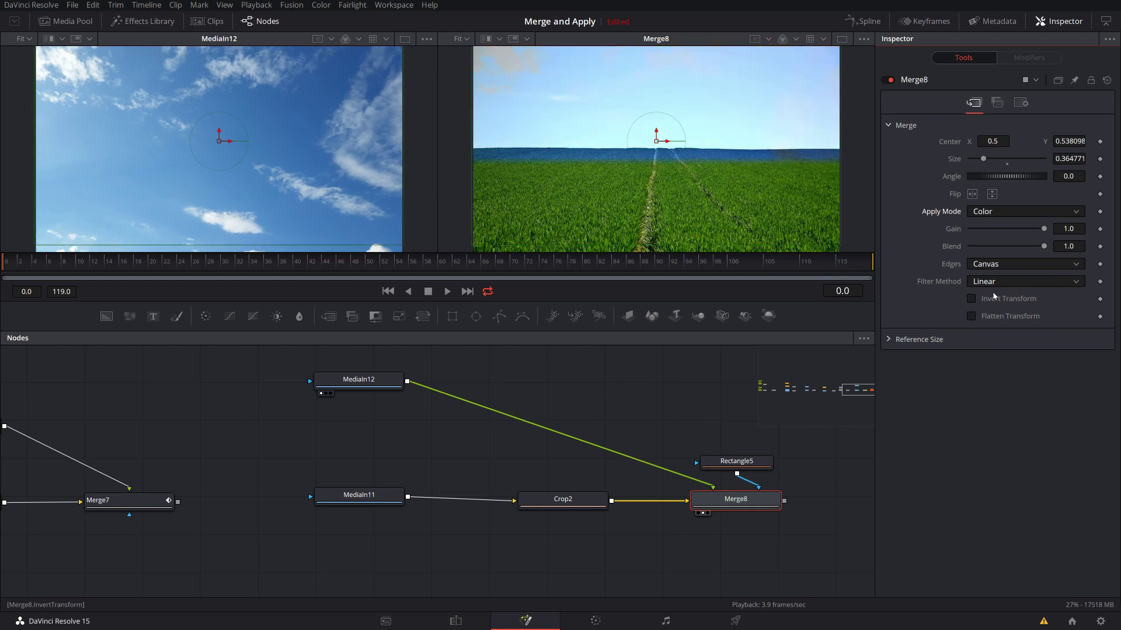
pyautogui.press('Down')
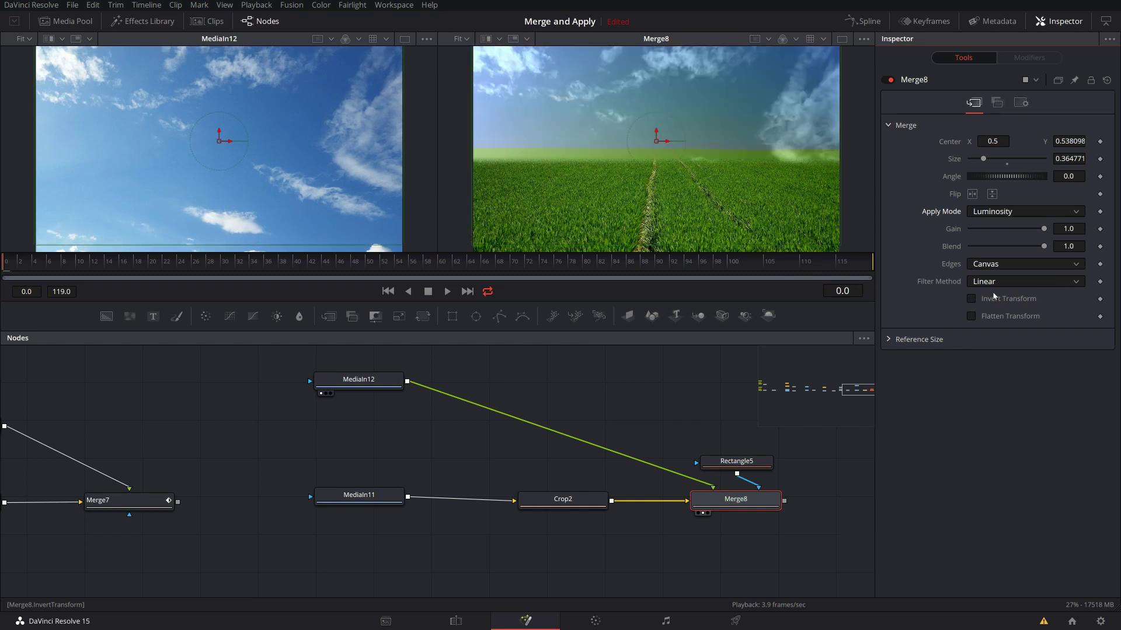
pyautogui.click(1012, 212)
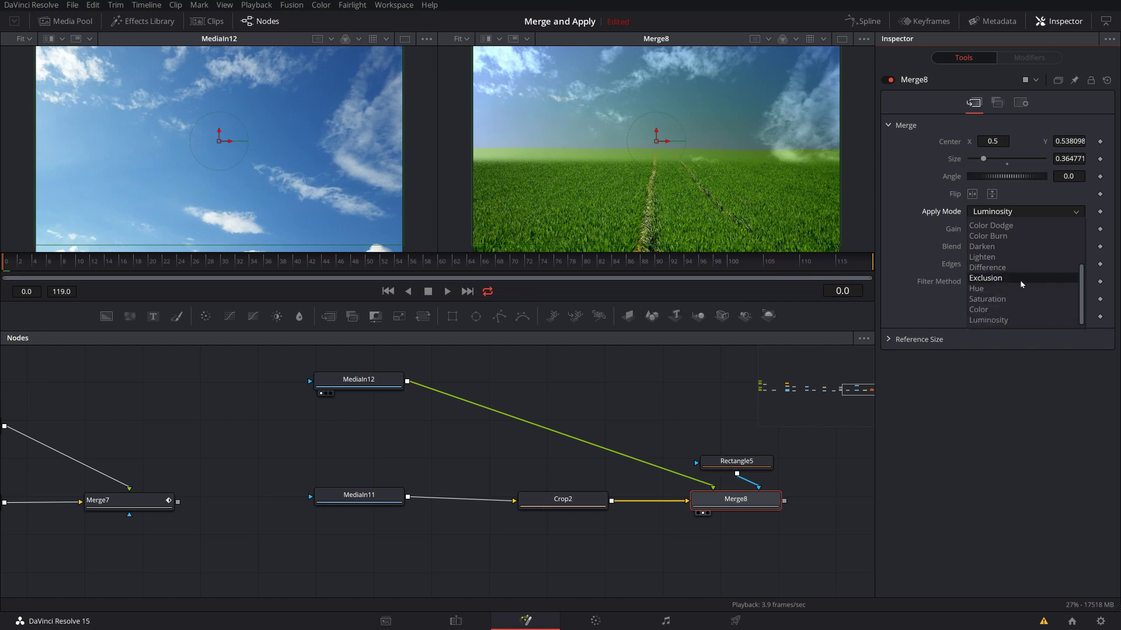
pyautogui.click(755, 414)
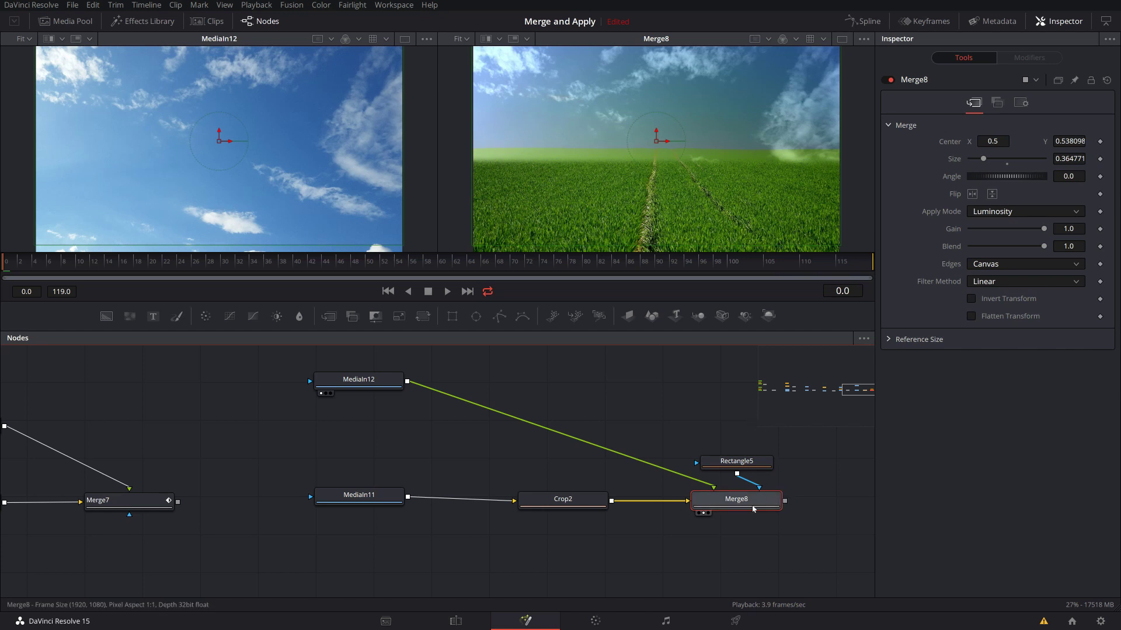
# - Locate Merge2 and show its red ellipse and blue rectangle composite in the left viewer
pyautogui.moveTo(316, 530); pyautogui.dragTo(850, 508)
pyautogui.moveTo(225, 517); pyautogui.dragTo(1100, 532)
pyautogui.moveTo(233, 517); pyautogui.dragTo(933, 516)
pyautogui.moveTo(773, 500); pyautogui.dragTo(286, 203)
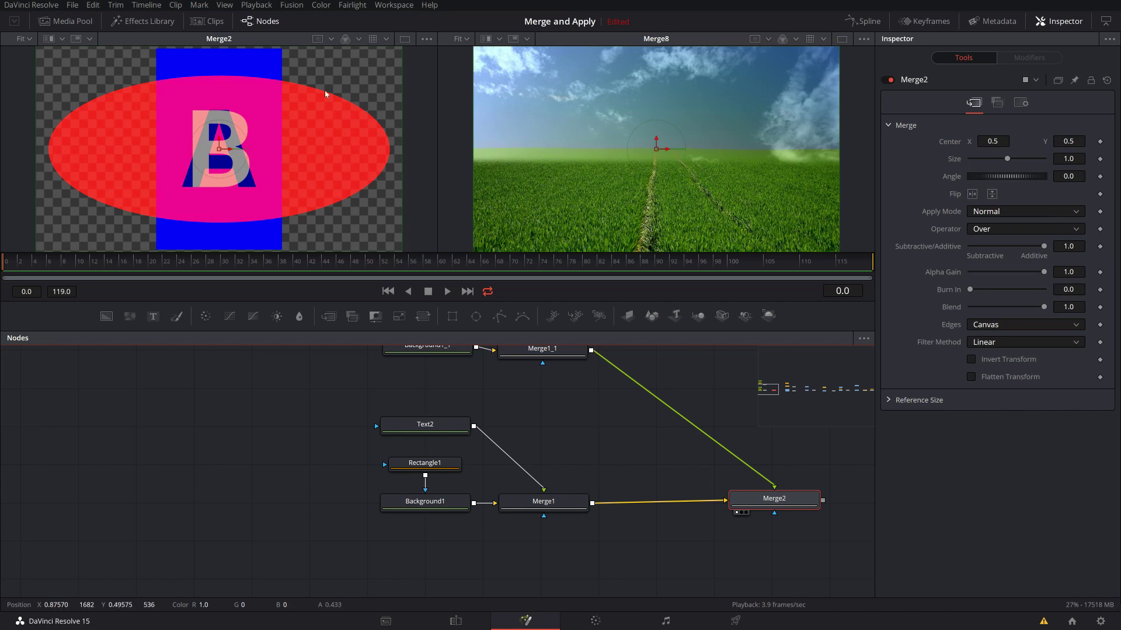
pyautogui.hscroll(5, 654, 402)
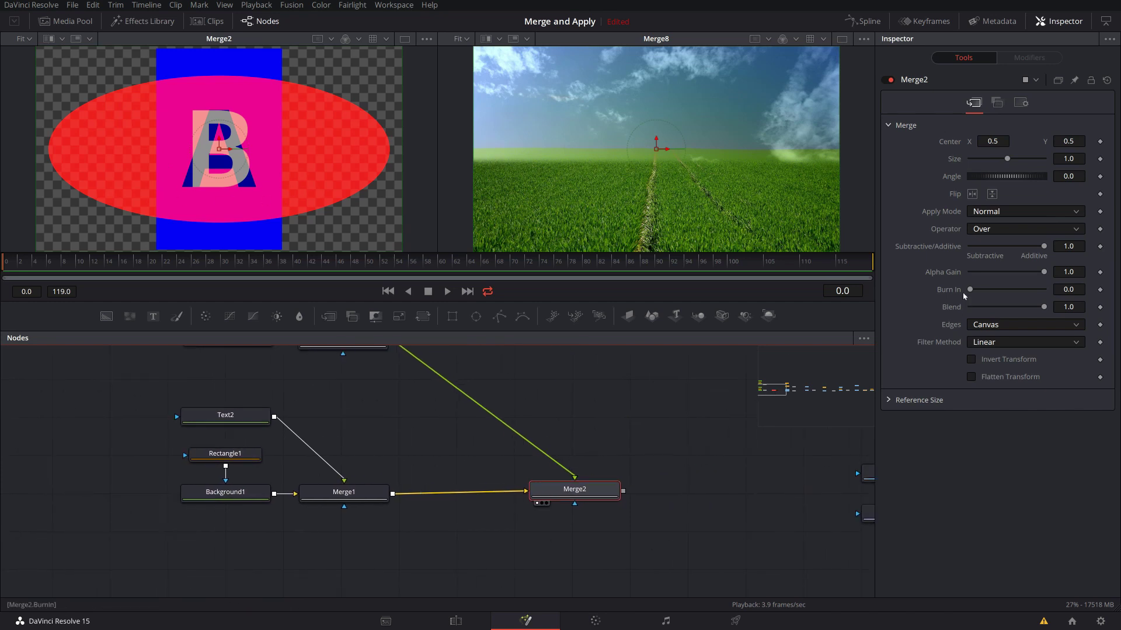
pyautogui.moveTo(719, 444); pyautogui.dragTo(308, 440)
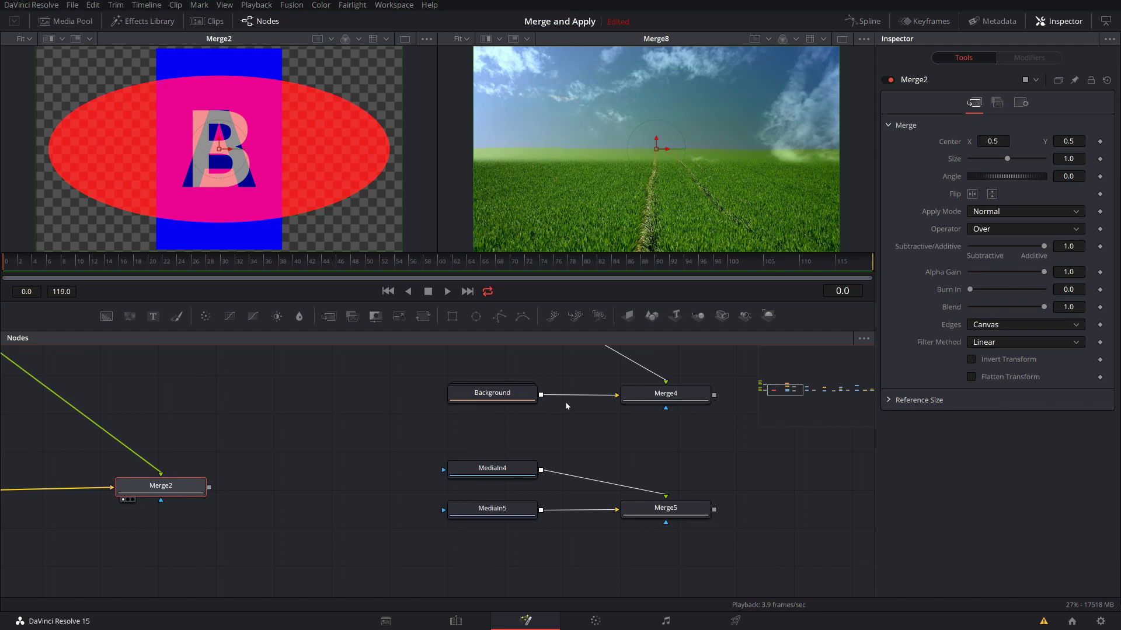